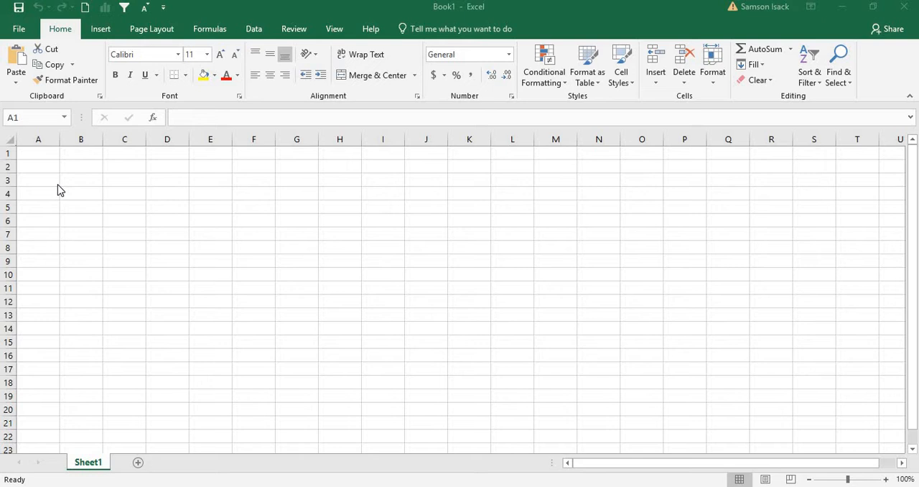
Switch to SQL Server Management Studio and display the top 1000 rows of dbo.is_emp in the is_rpts database
click(38, 155)
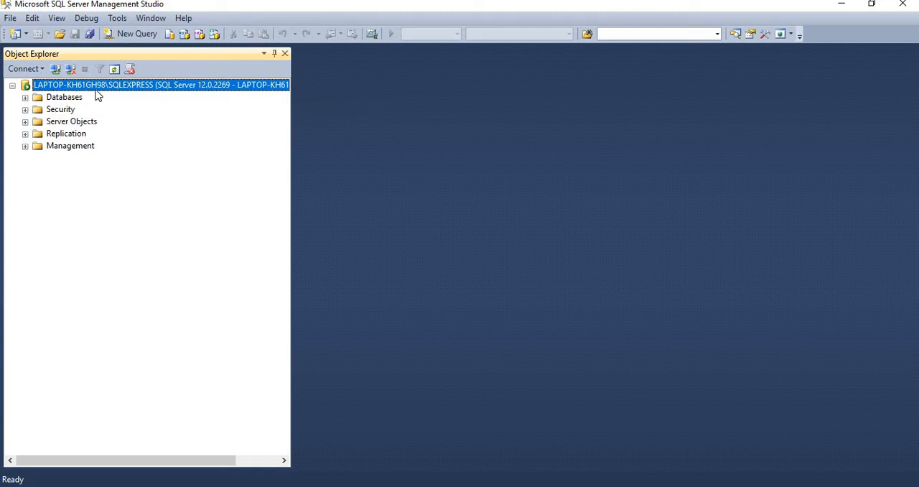
click(25, 99)
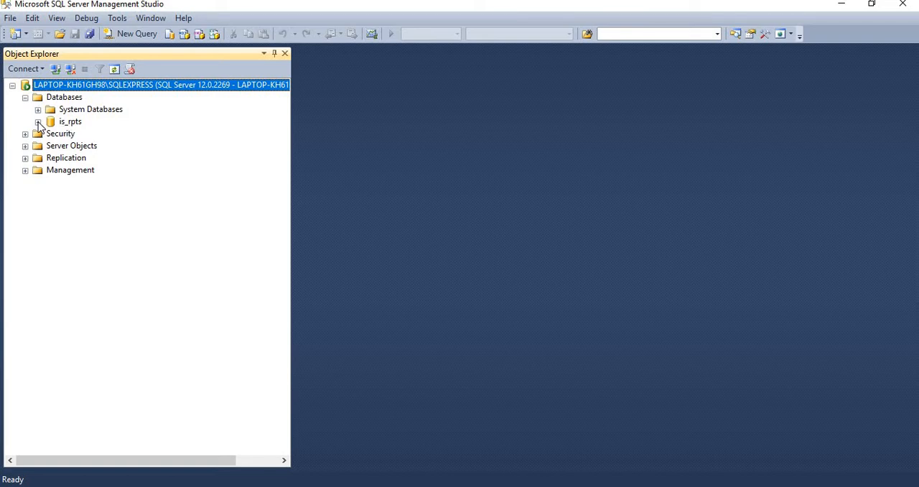
click(38, 122)
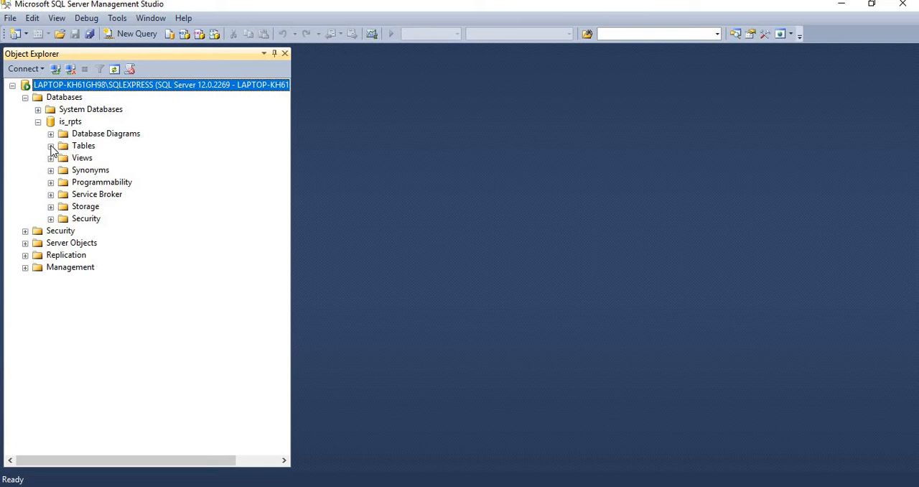
click(51, 146)
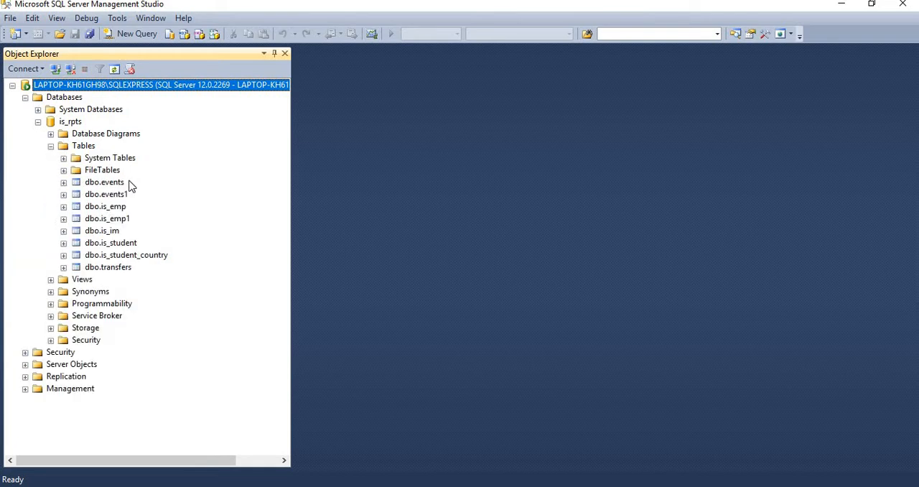
click(117, 208)
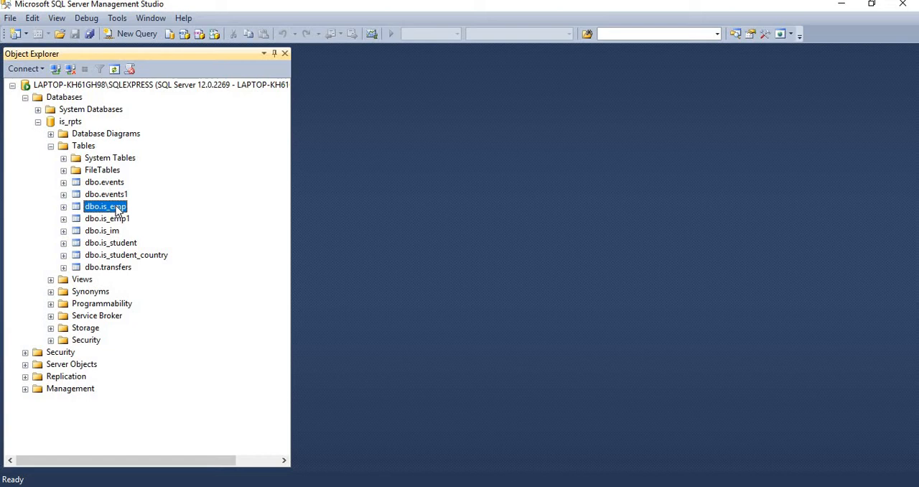
right_click(116, 209)
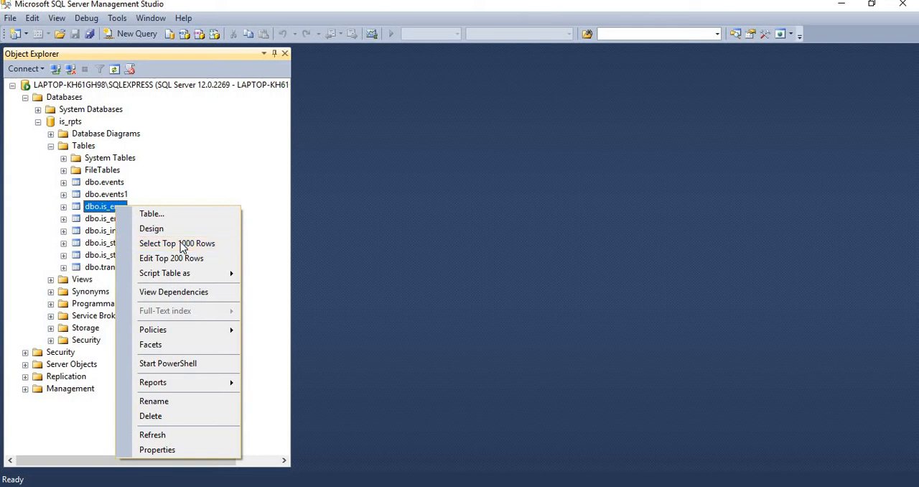
click(181, 247)
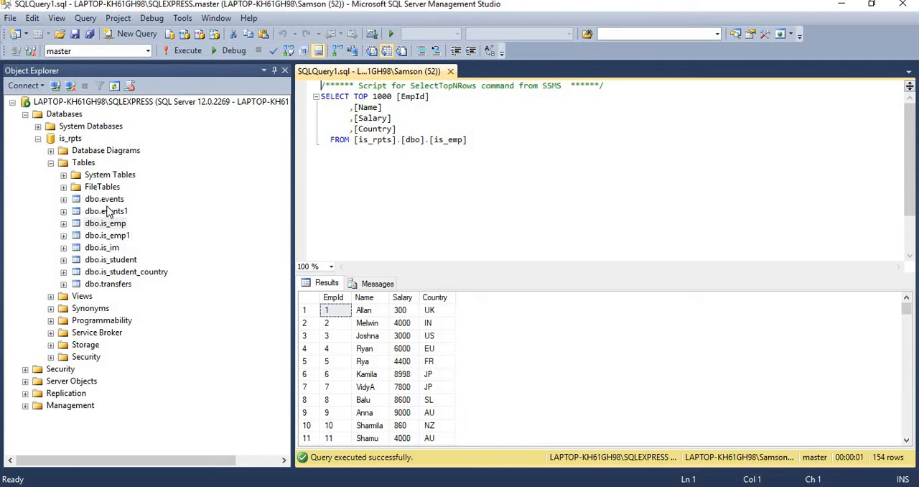
Query the top 1000 rows of dbo.is_student, and run the same query again for dbo.is_emp
right_click(116, 263)
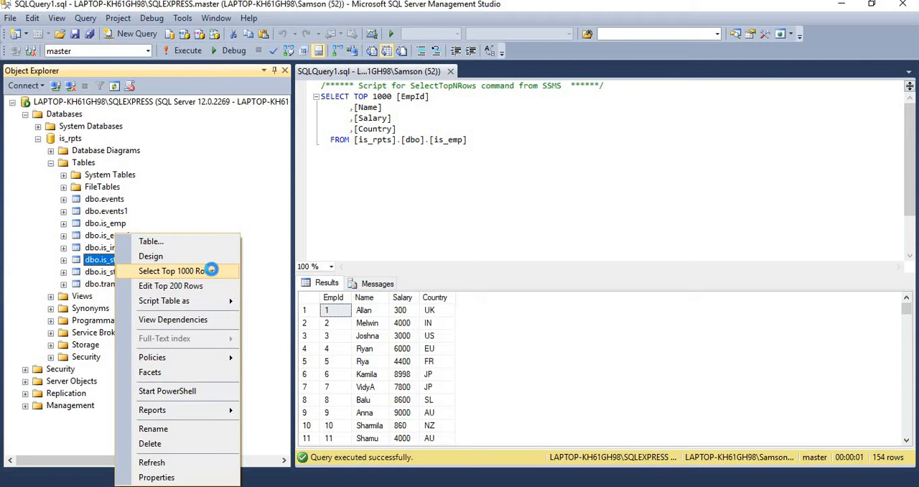
click(212, 270)
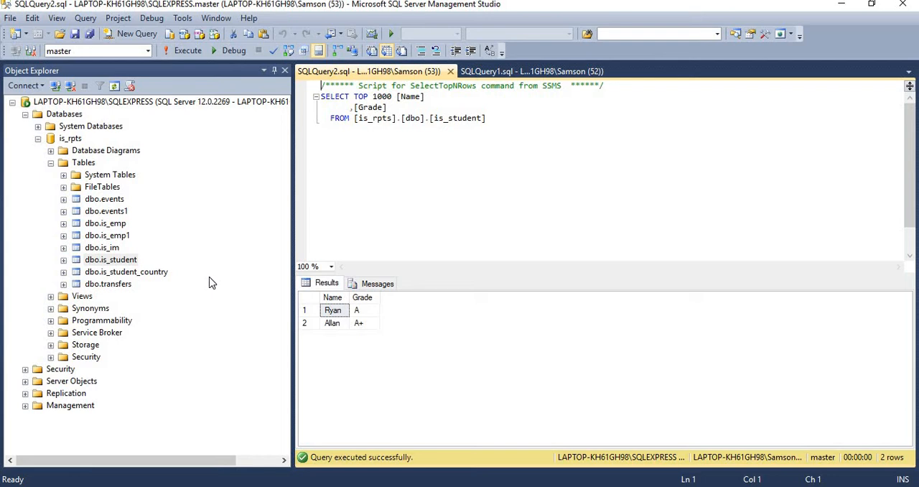
click(120, 226)
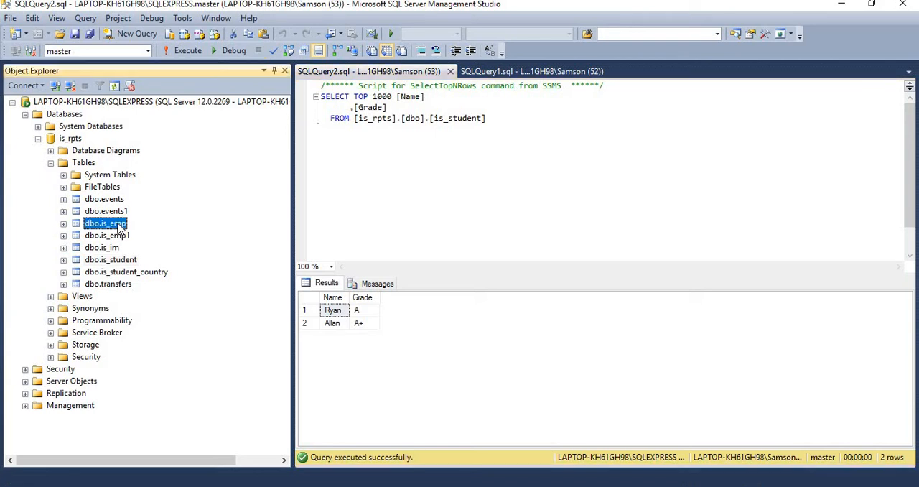
right_click(119, 228)
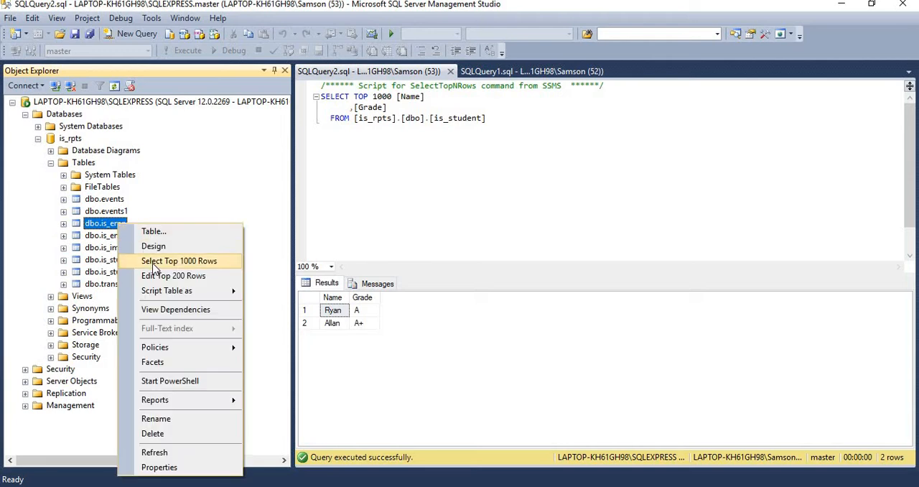
click(154, 263)
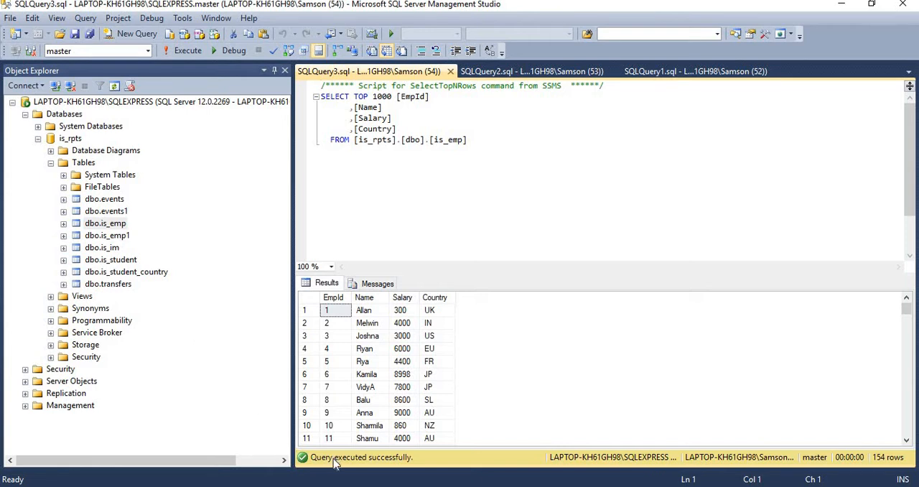
Switch to Excel and start a SQL Server import, connecting to LAPTOP-KH61GH98\SQLEXPRESS with Windows Authentication
click(337, 486)
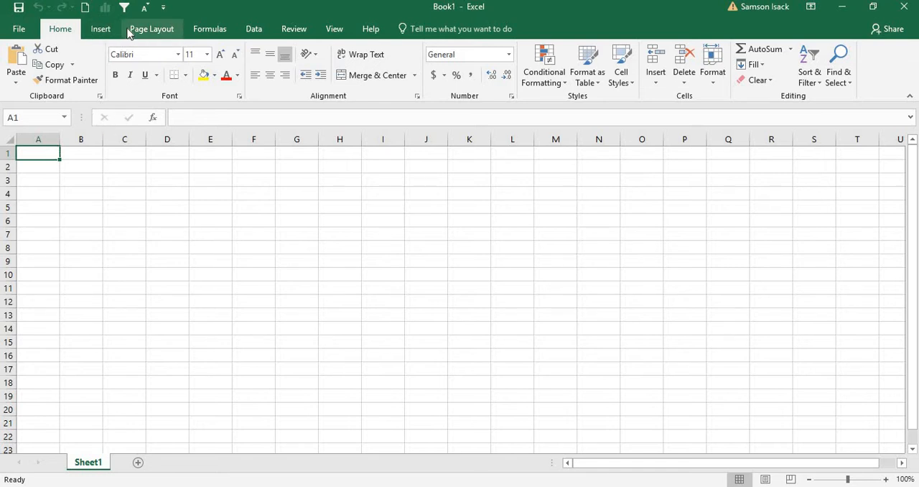
click(251, 31)
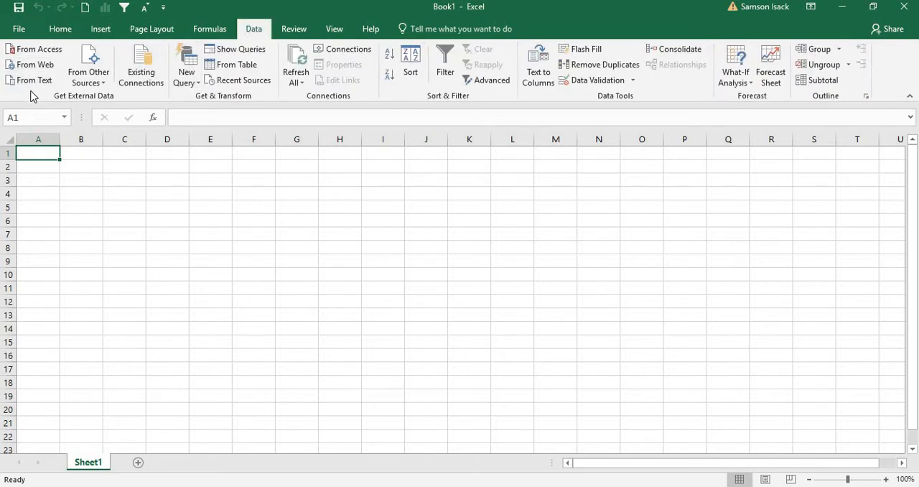
click(103, 86)
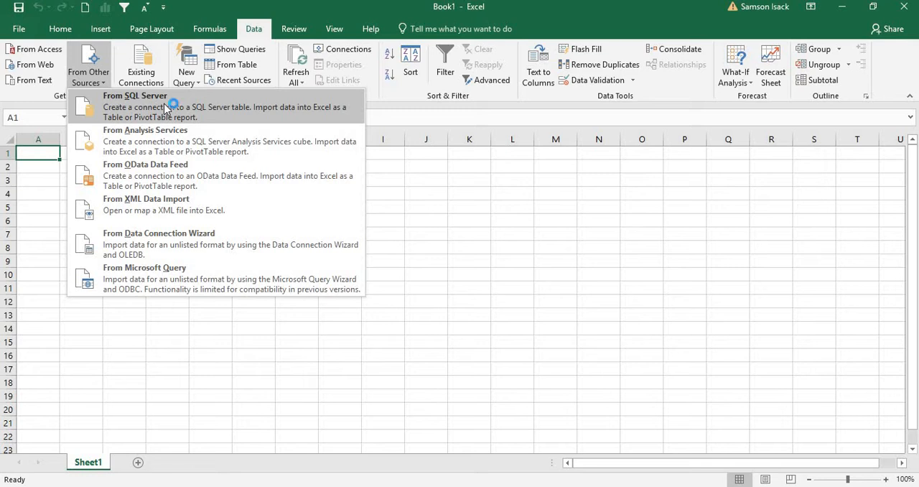
click(164, 108)
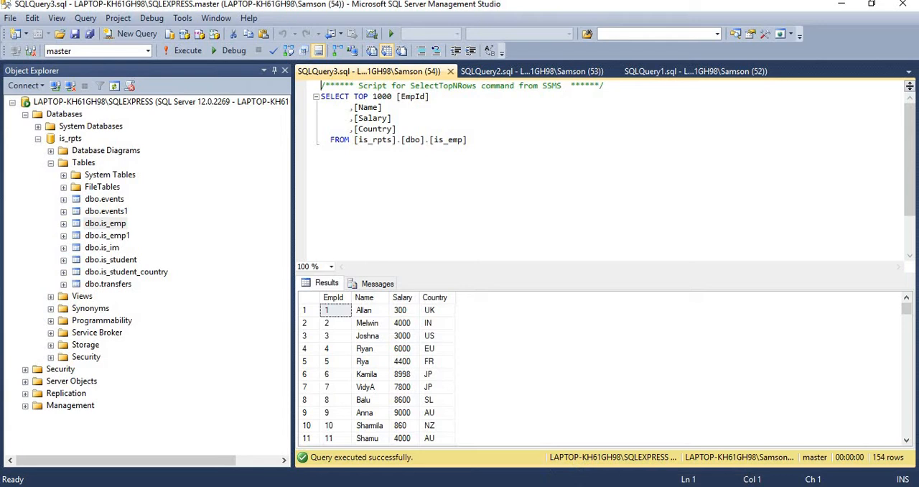
mouse_move(445, 486)
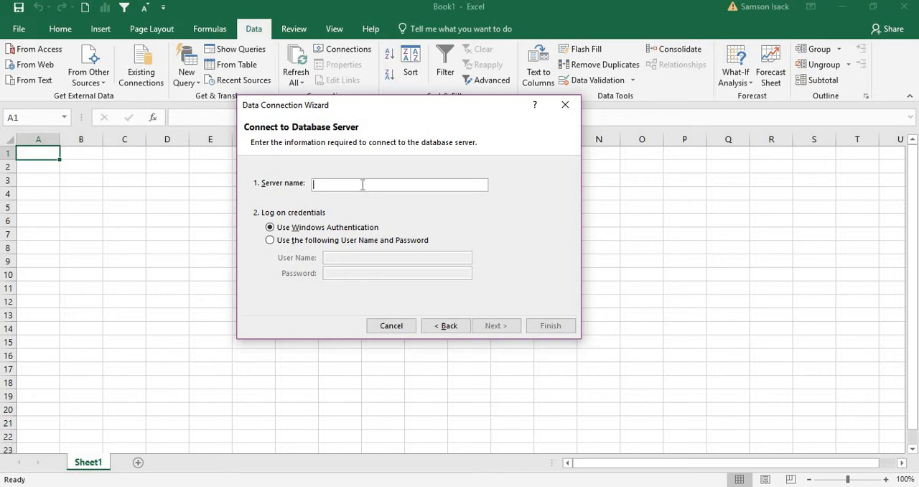
text(LAPTOP-KH61GH98\SQLEXPRESS)
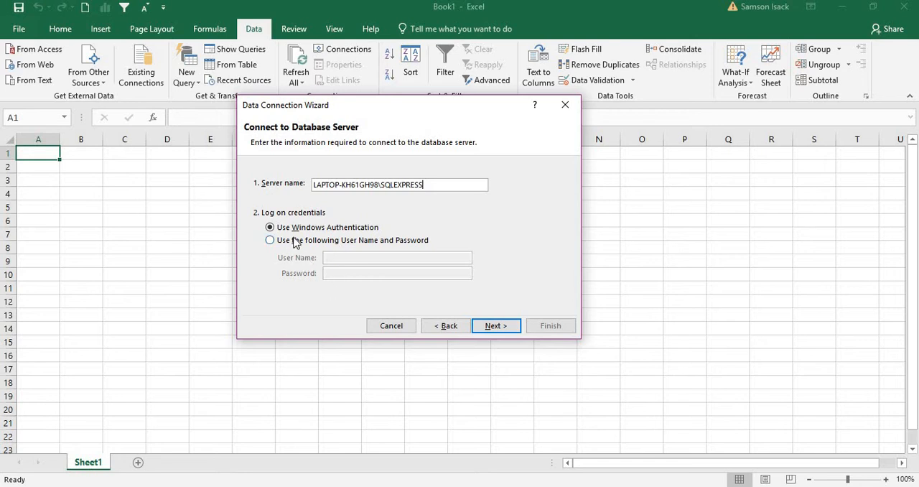
click(496, 325)
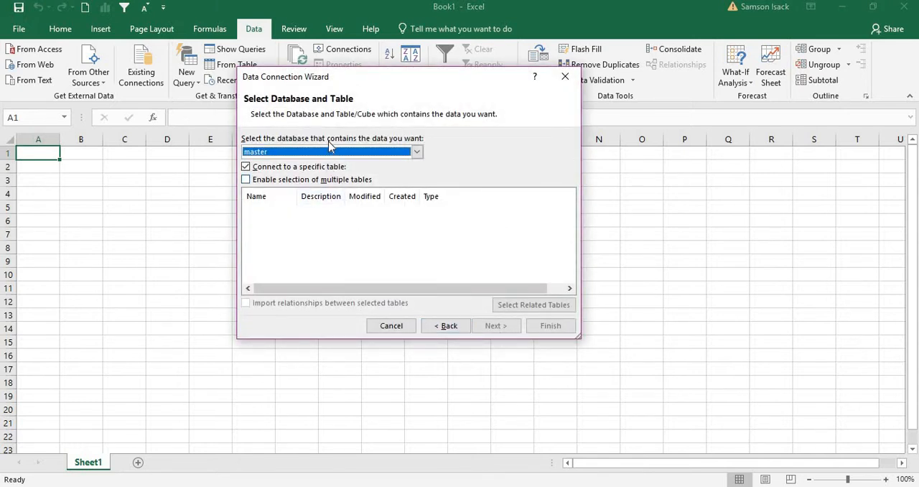
Choose the is_rpts database as the data source and enlarge the wizard to show its full table list
click(326, 152)
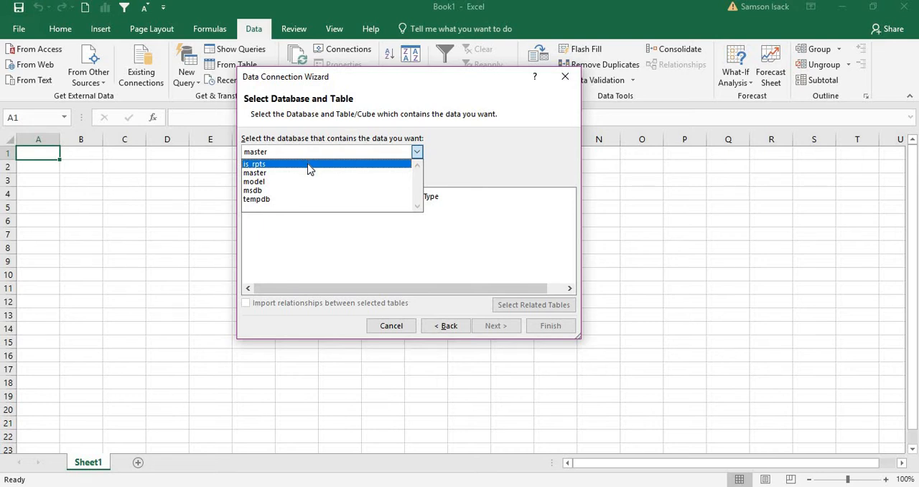
click(309, 169)
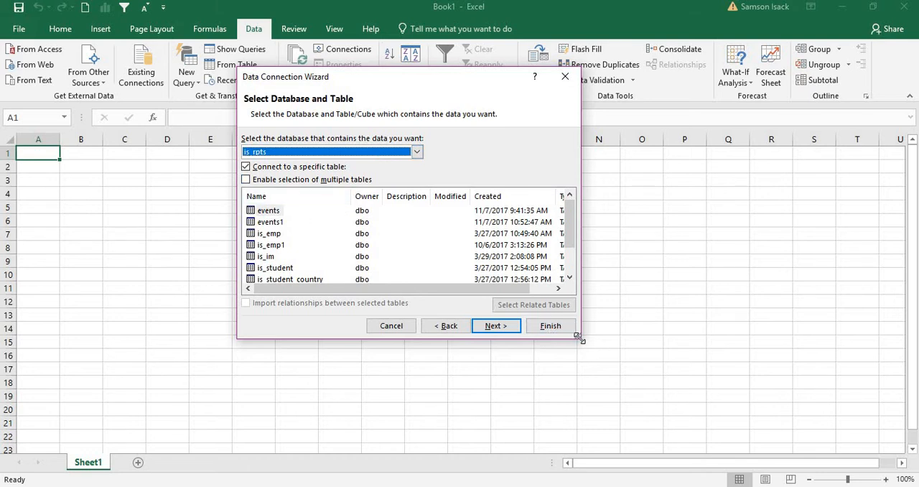
drag(580, 337, 735, 412)
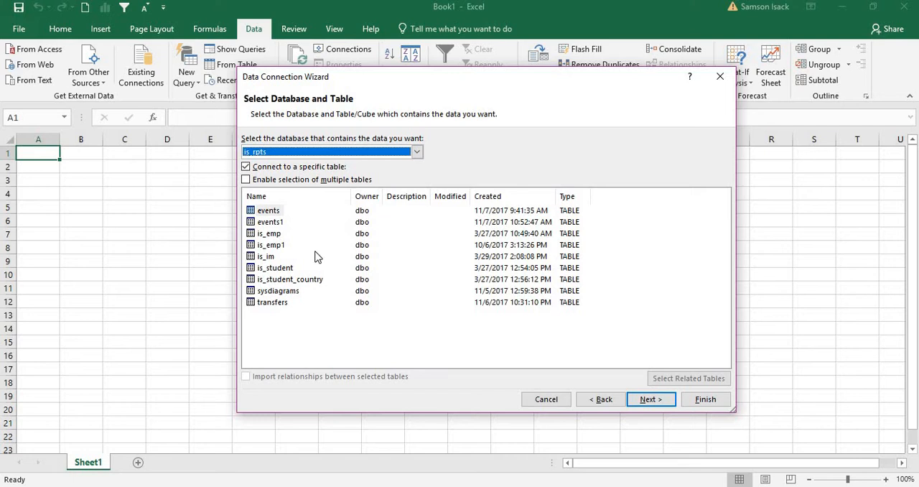
Try out multiple-table selection with the is_emp and events tables, and switch the option back off
click(261, 237)
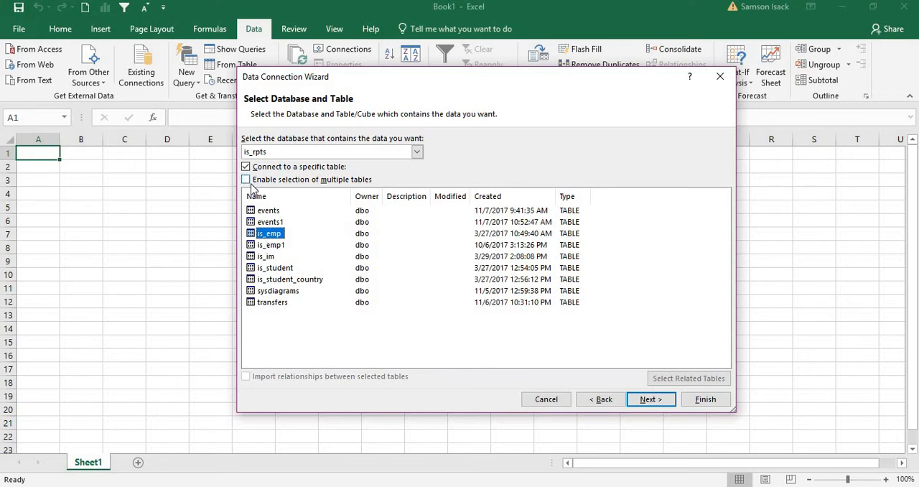
click(309, 183)
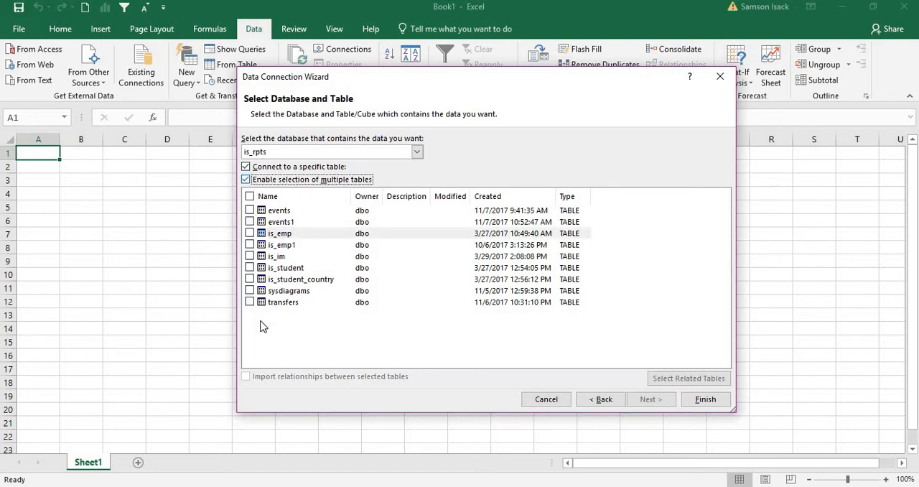
click(250, 234)
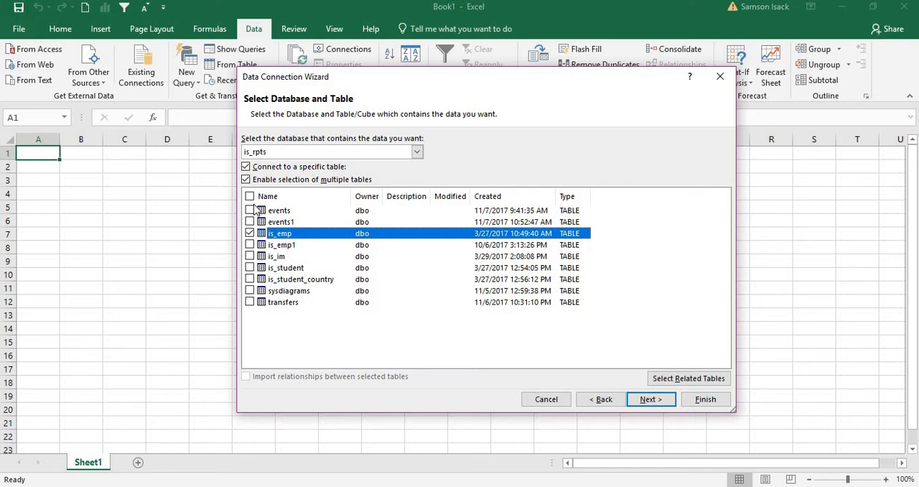
click(250, 210)
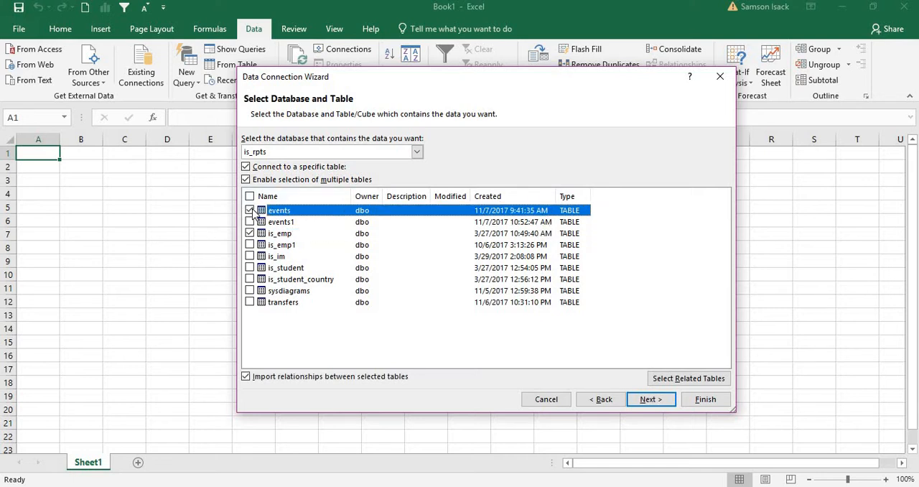
click(250, 210)
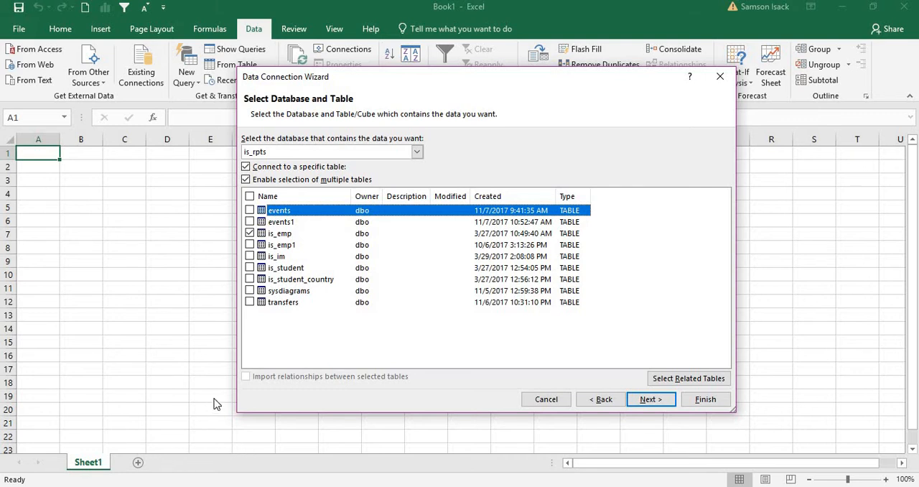
click(246, 181)
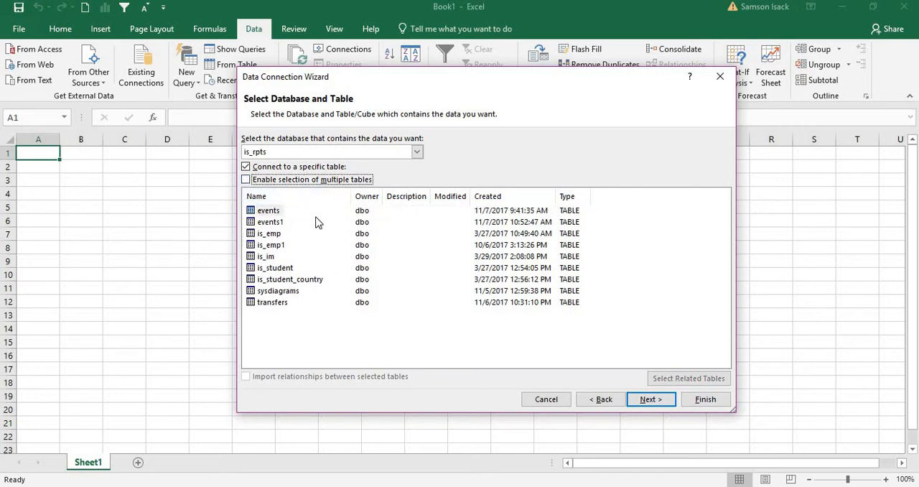
Select only the is_emp table for import and continue to the connection file details
click(275, 234)
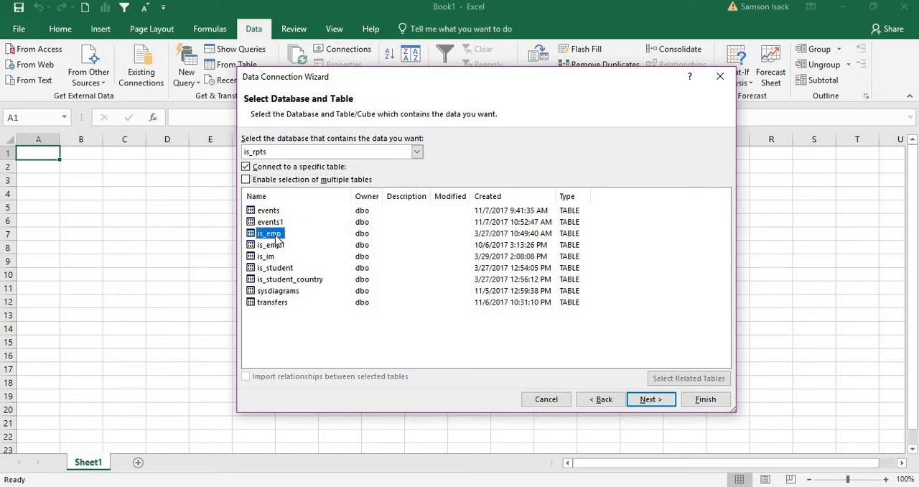
click(659, 402)
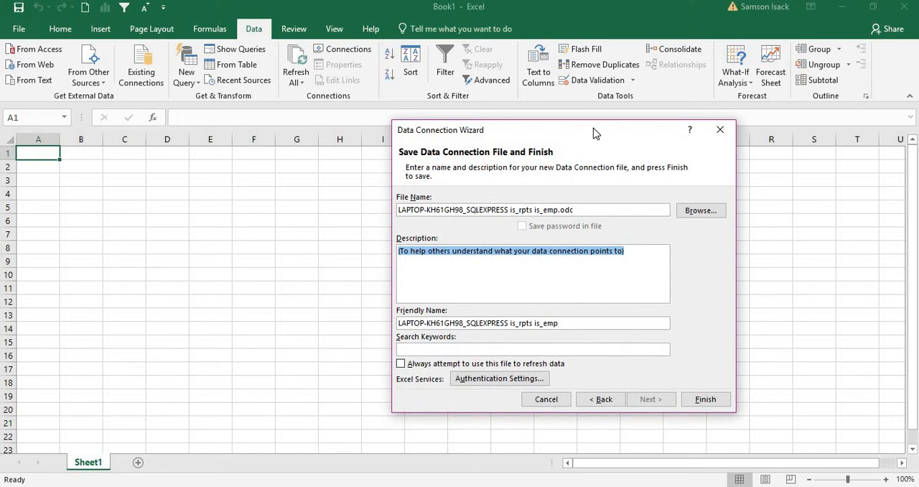
drag(594, 134, 413, 156)
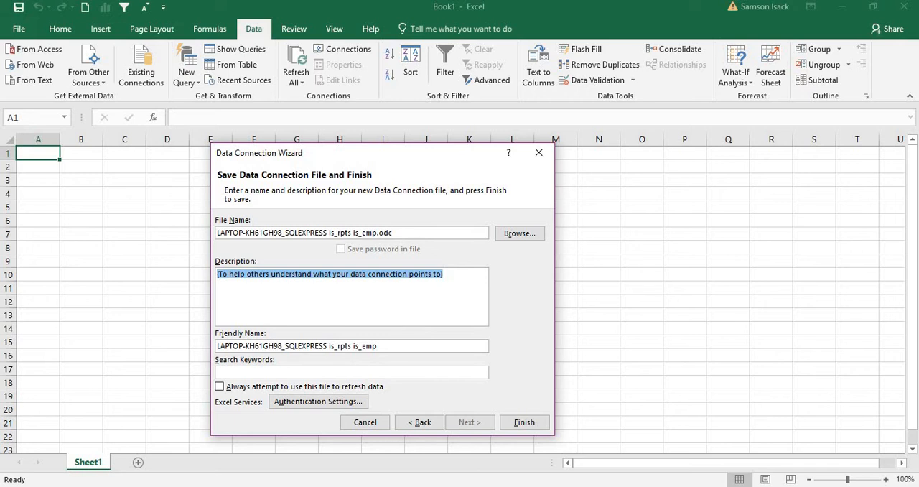
Describe the data connection as "SQL Server Data" and set its friendly name to IS_RPTS_EMP
text(SQL Se)
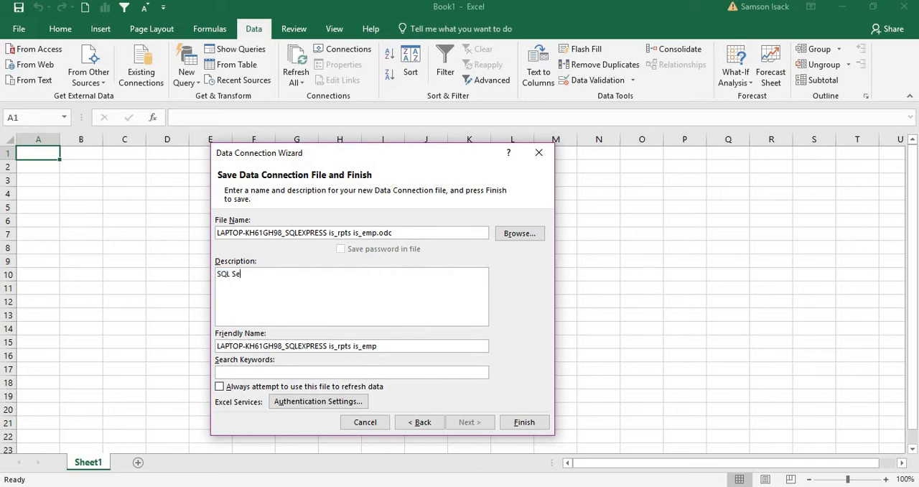
text(rver Data)
click(401, 347)
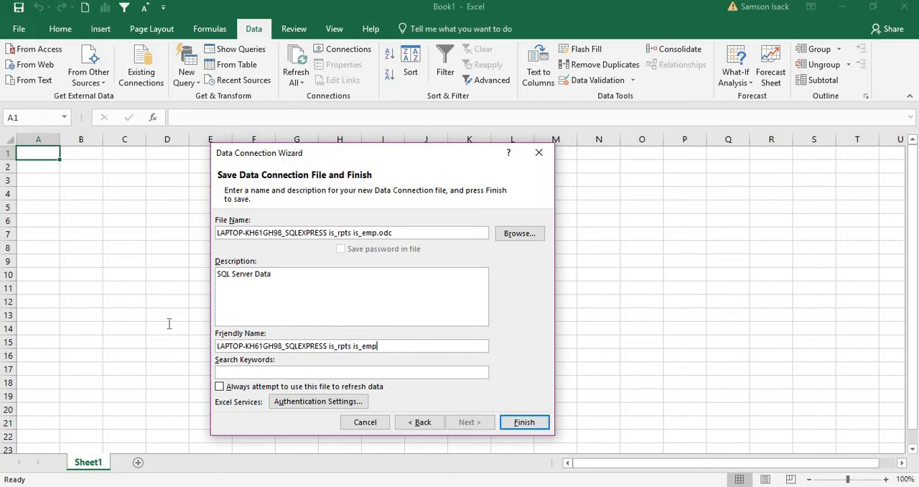
key(ctrl+a)
text(IS)
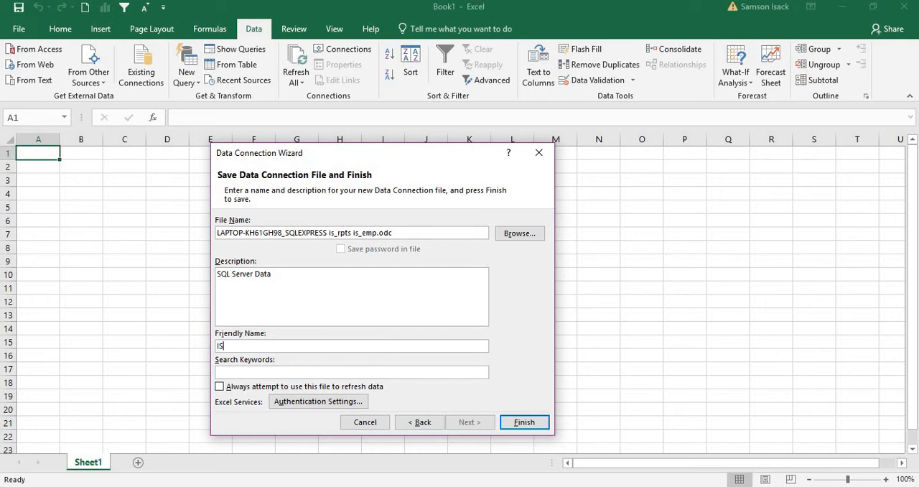
text(_RPTS_EMP)
Save the connection file over the existing one and import the data as a PivotTable Report at cell A1 of the existing worksheet
click(523, 424)
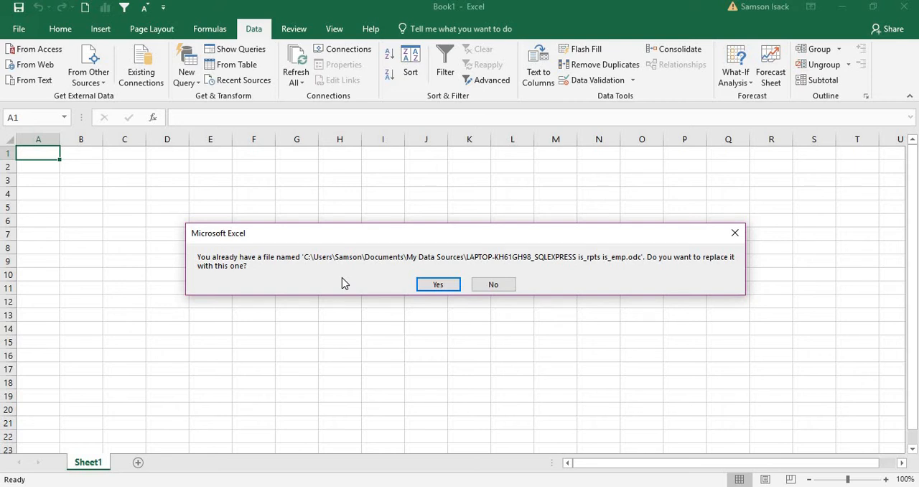
click(440, 285)
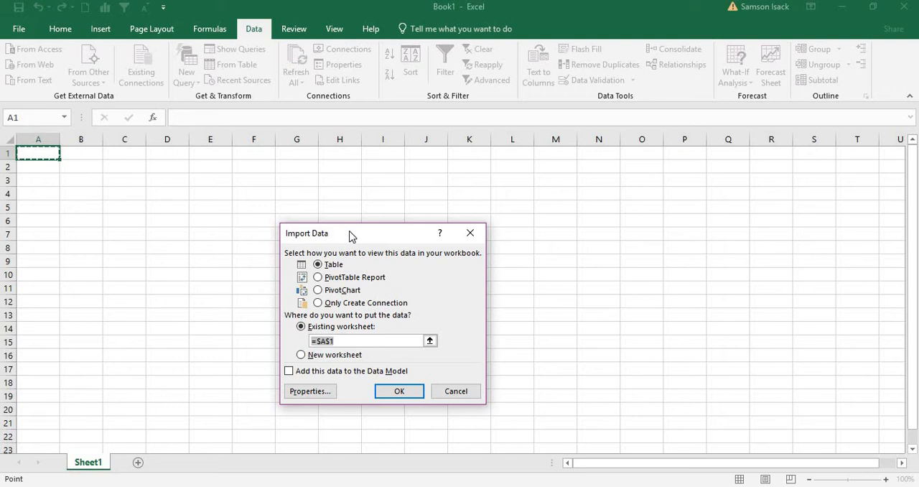
drag(352, 236, 351, 208)
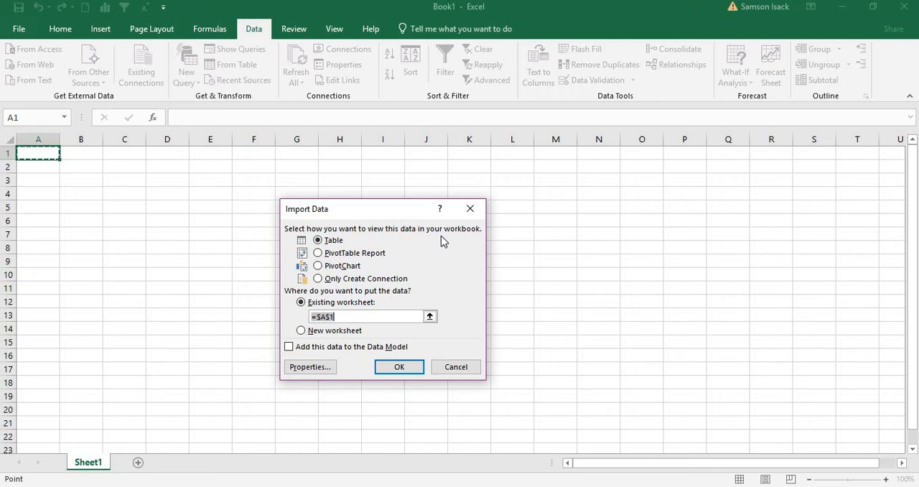
click(338, 256)
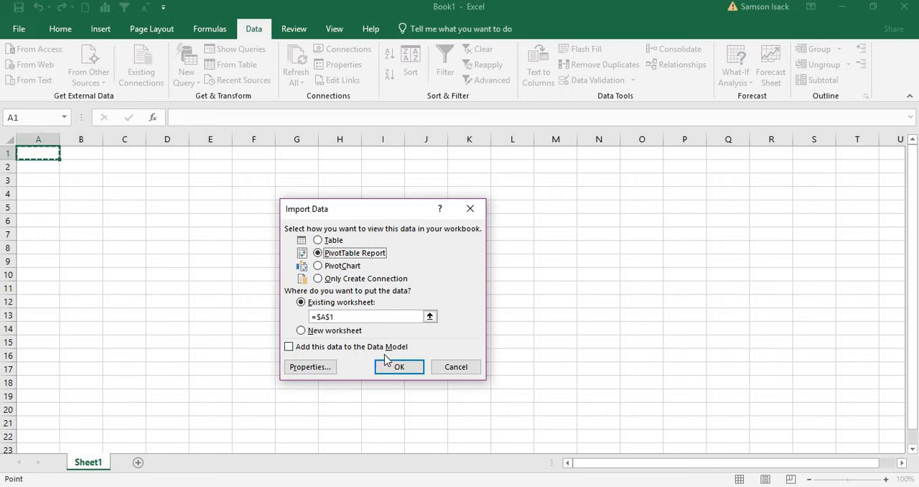
click(399, 368)
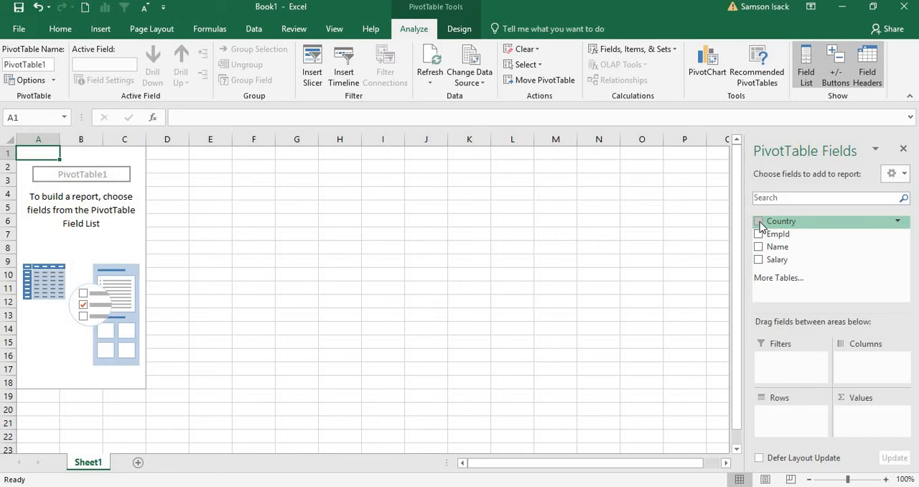
Build the PivotTable with Country as rows and EmpId as values, summarized by Count
drag(761, 225, 777, 419)
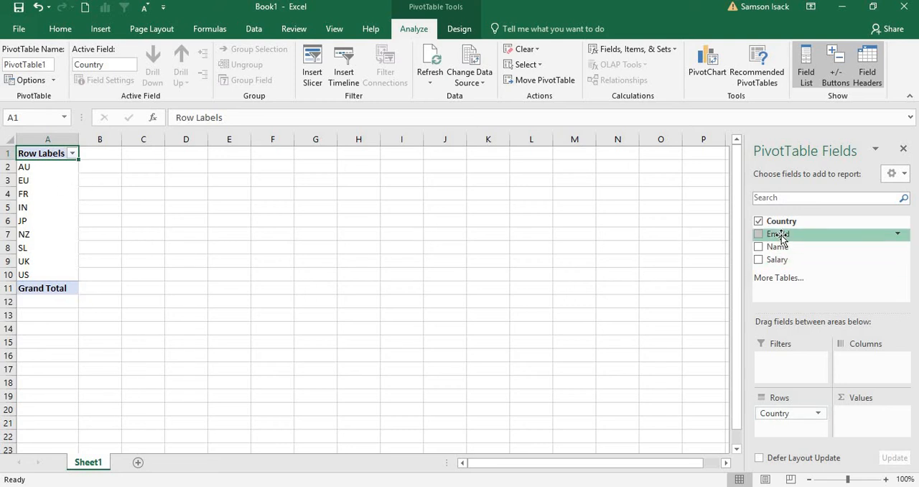
drag(782, 236, 851, 422)
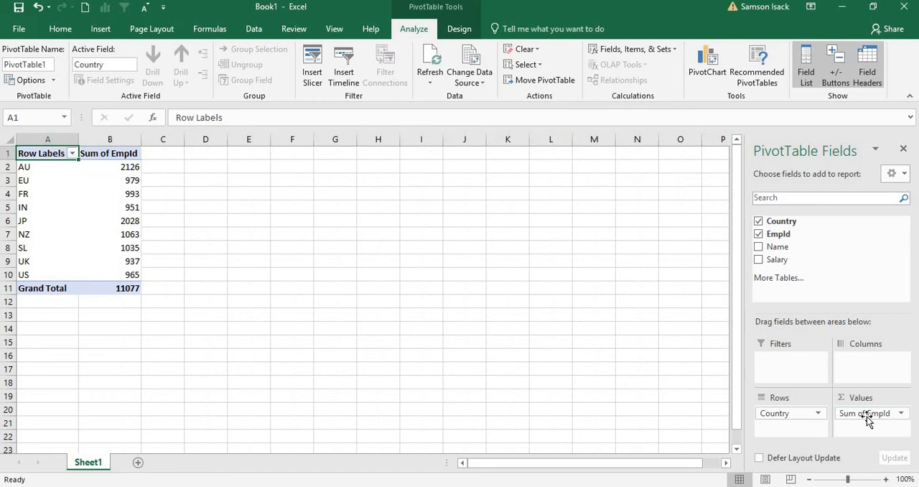
click(868, 416)
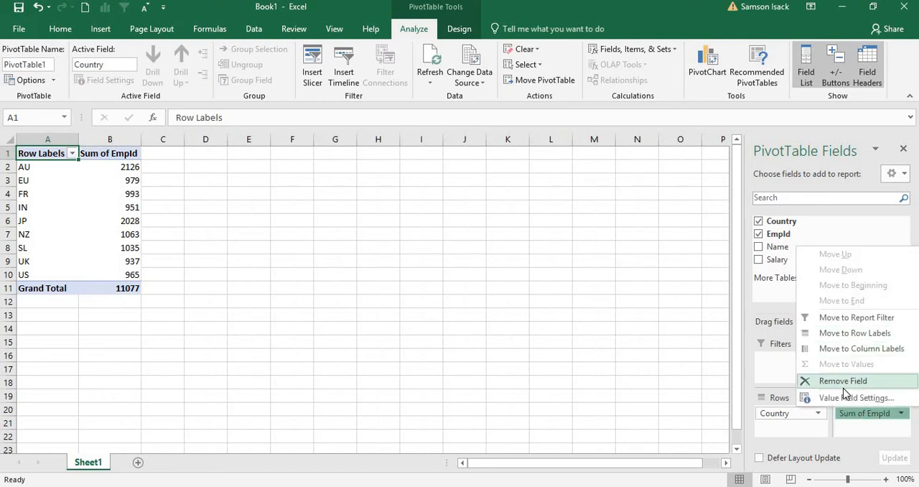
click(893, 414)
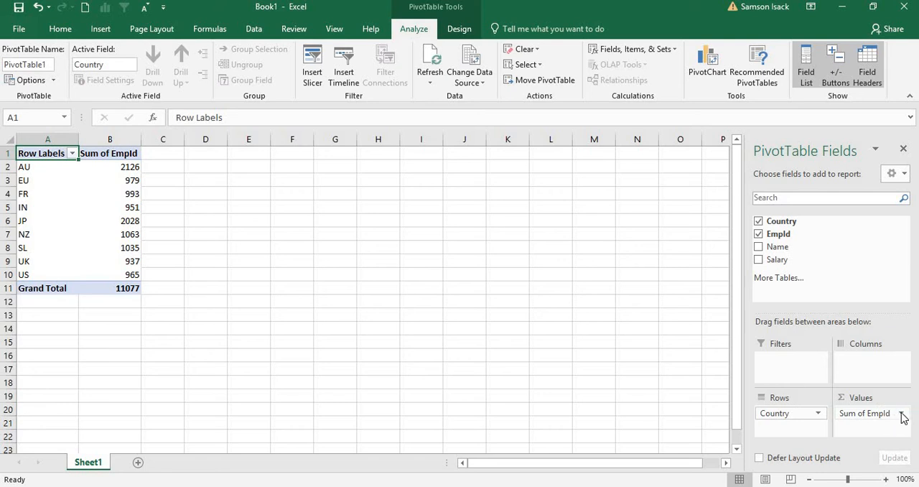
click(898, 415)
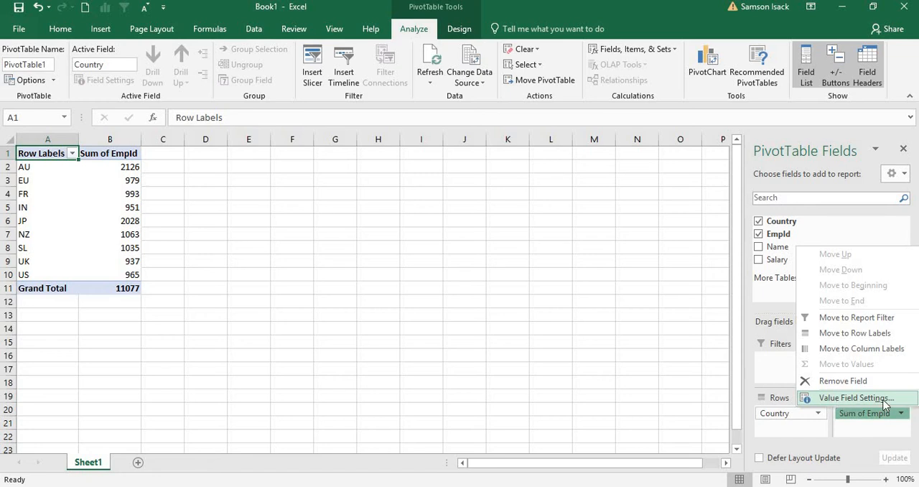
click(854, 398)
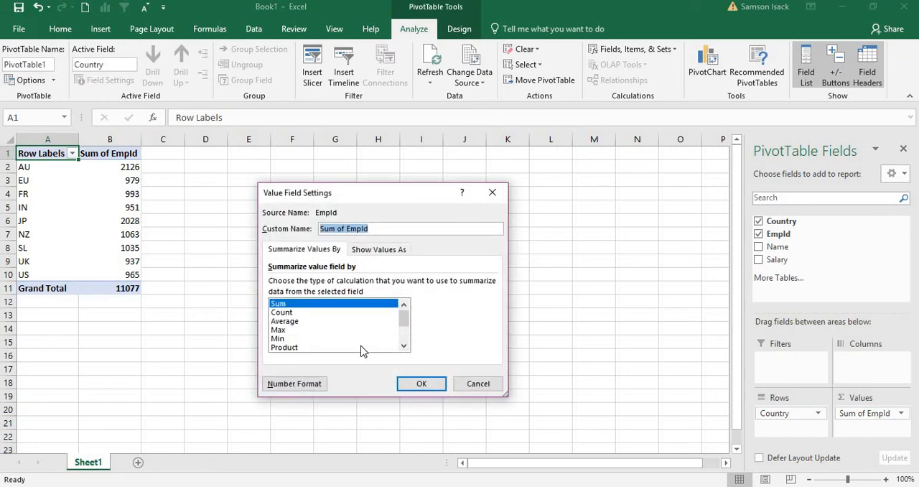
click(301, 313)
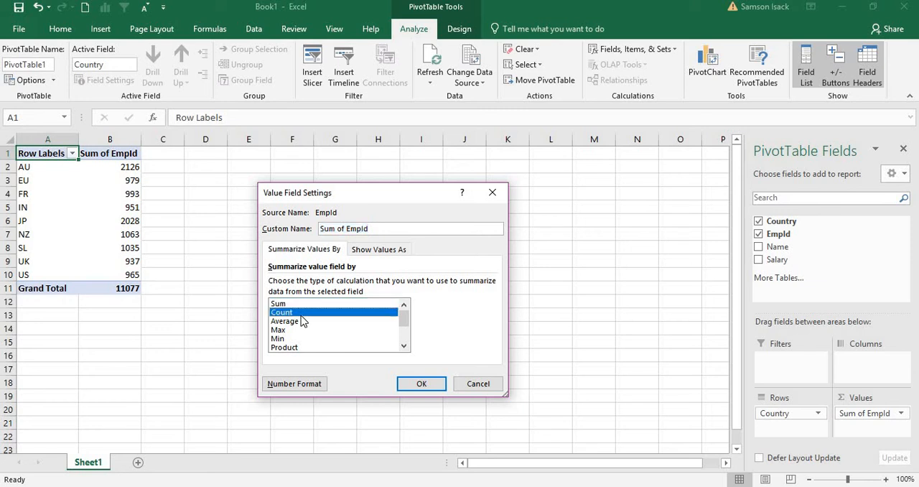
click(425, 382)
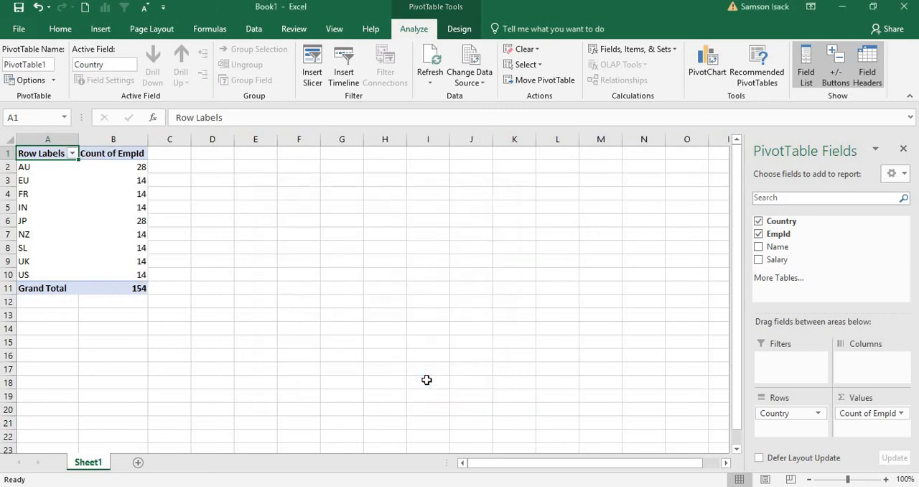
Examine the EmpId count for each country in the PivotTable, starting with the AU and EU rows
click(52, 179)
click(49, 166)
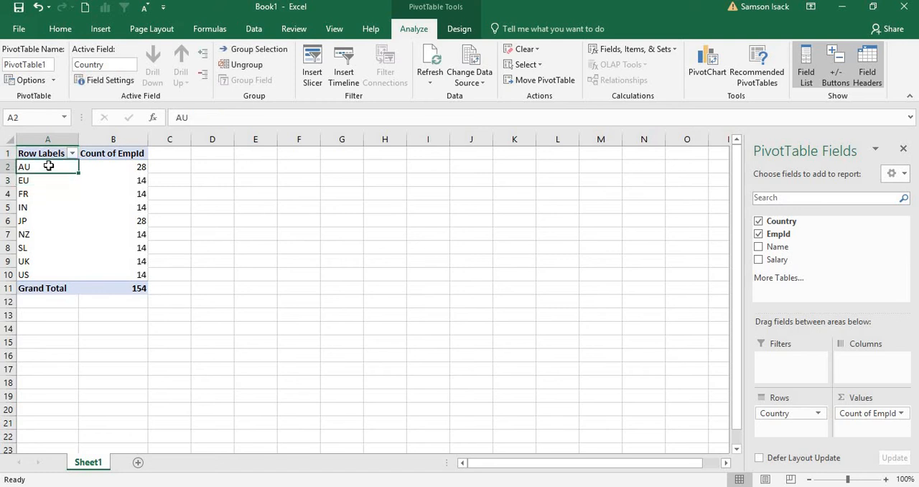
drag(48, 166, 94, 285)
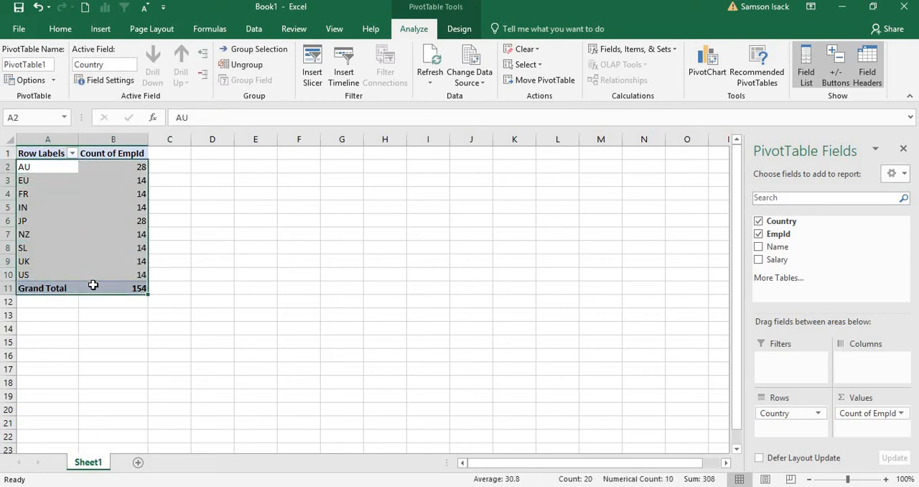
click(63, 165)
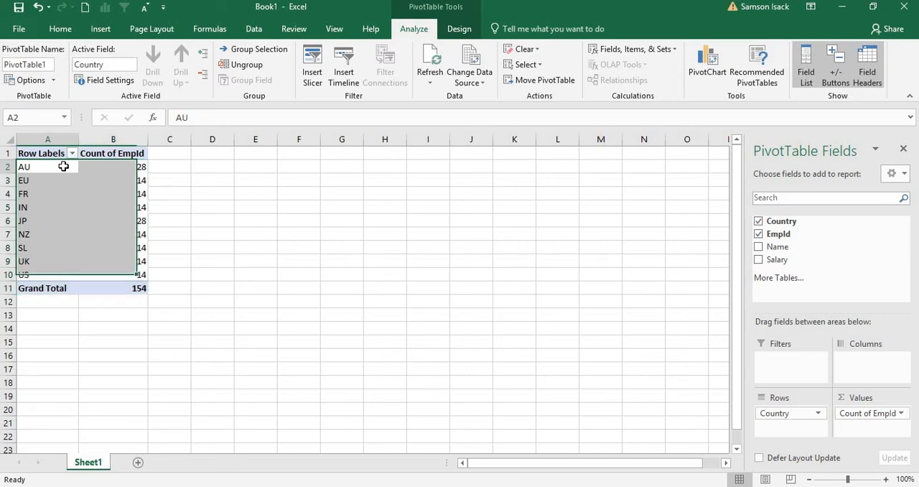
click(102, 163)
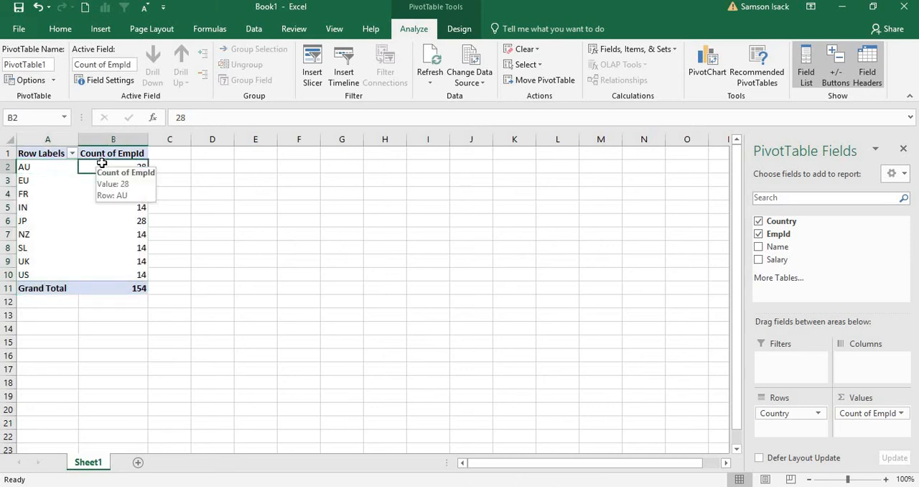
click(41, 162)
click(115, 165)
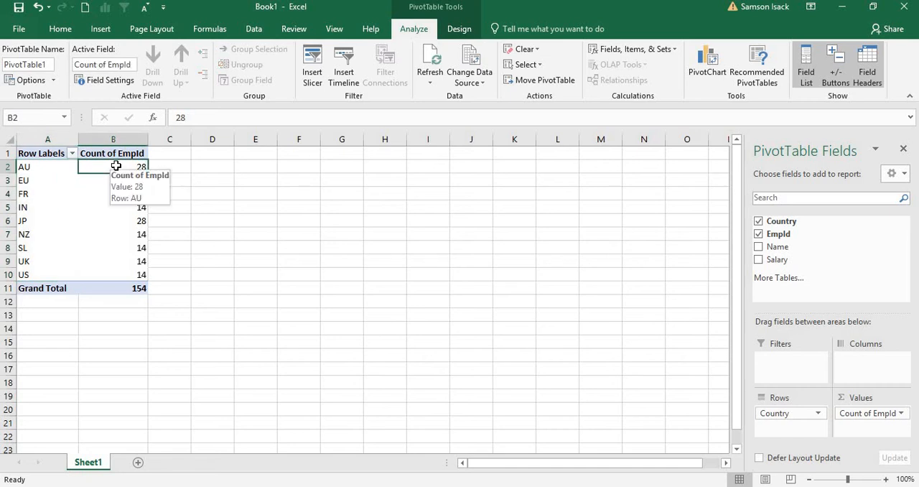
click(32, 180)
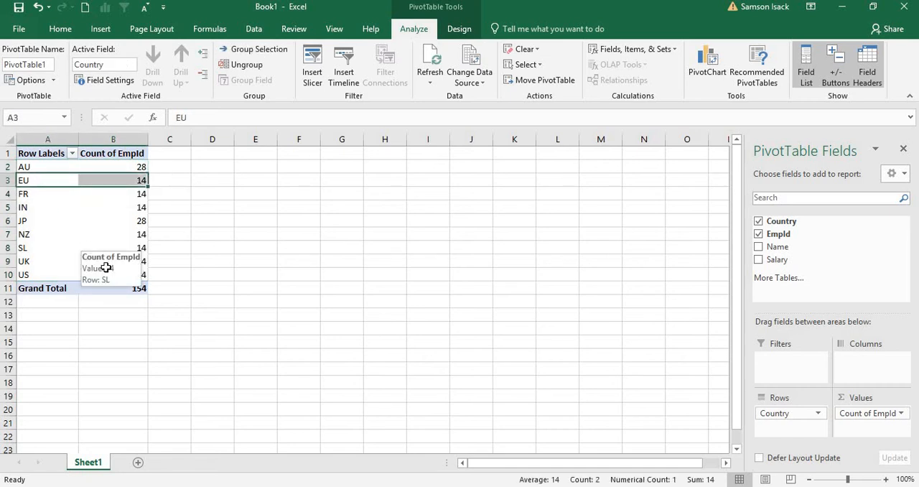
click(55, 153)
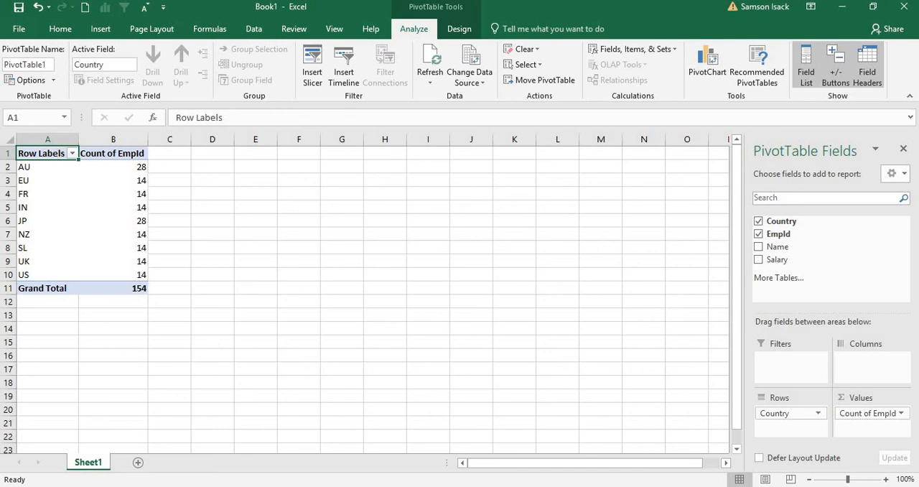
Compare the PivotTable's UK row with the Country values in the is_emp query results in SQL Server Management Studio
click(448, 486)
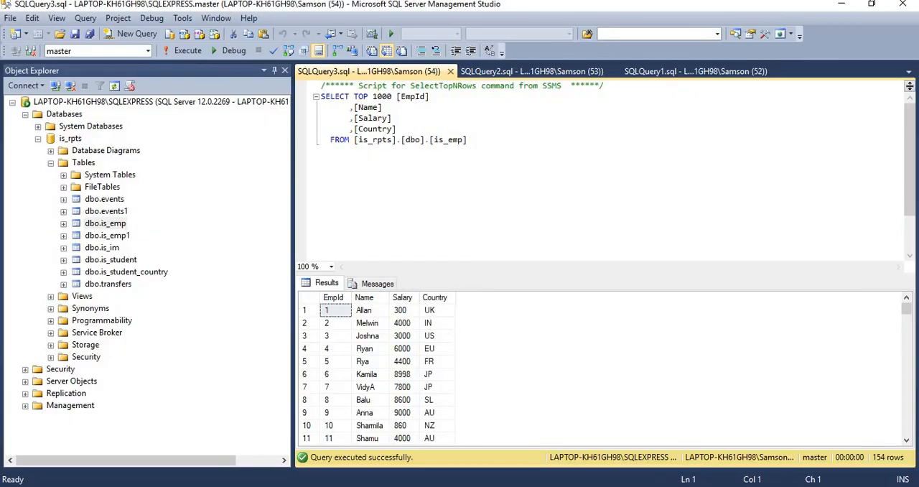
click(420, 486)
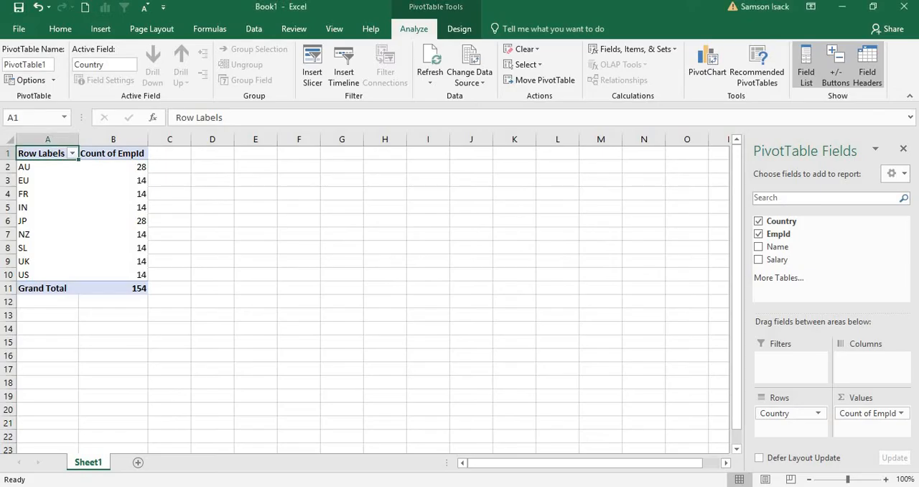
click(27, 261)
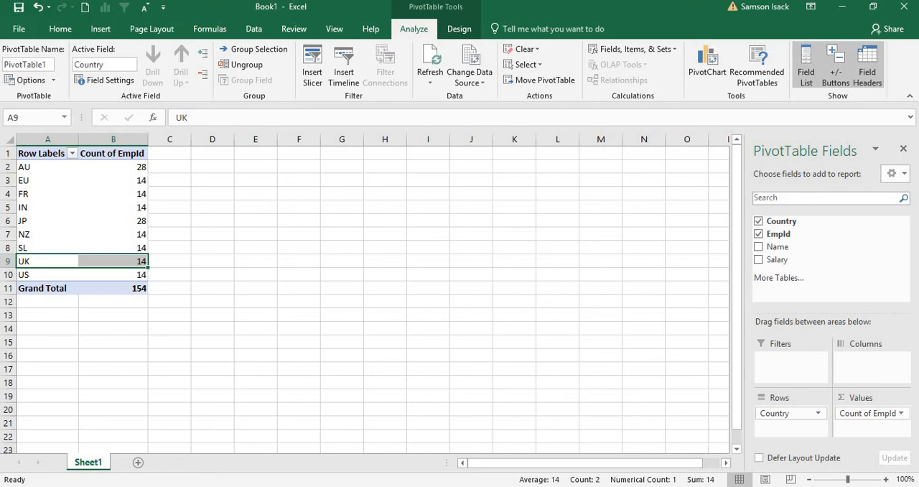
click(447, 486)
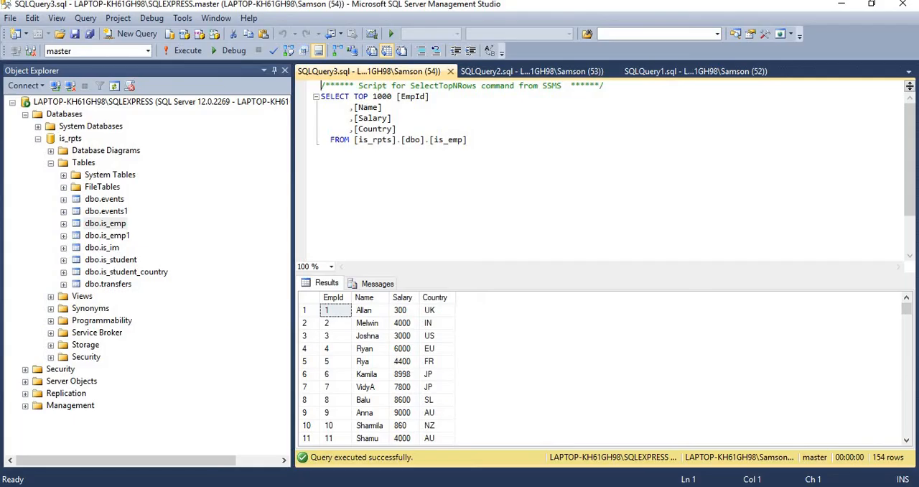
click(441, 316)
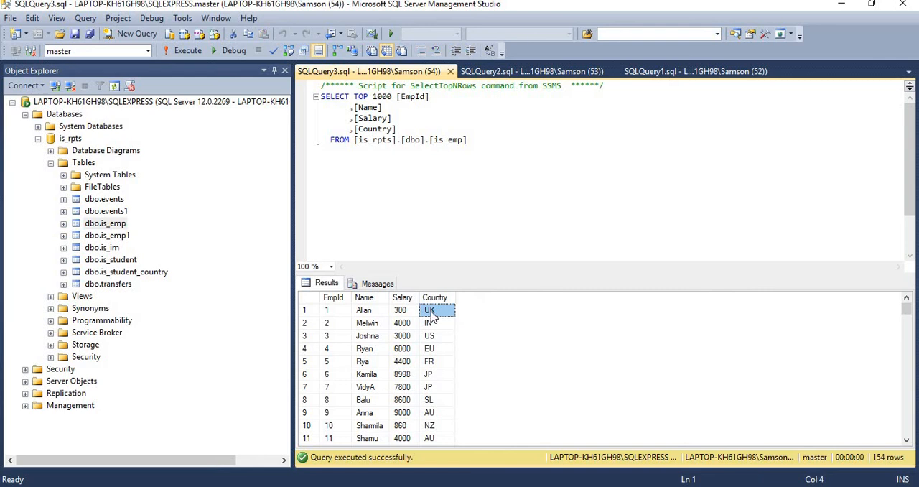
Open the top 200 rows of dbo.is_emp for editing and change the Country of the record with EmpId 1 to AU
right_click(118, 227)
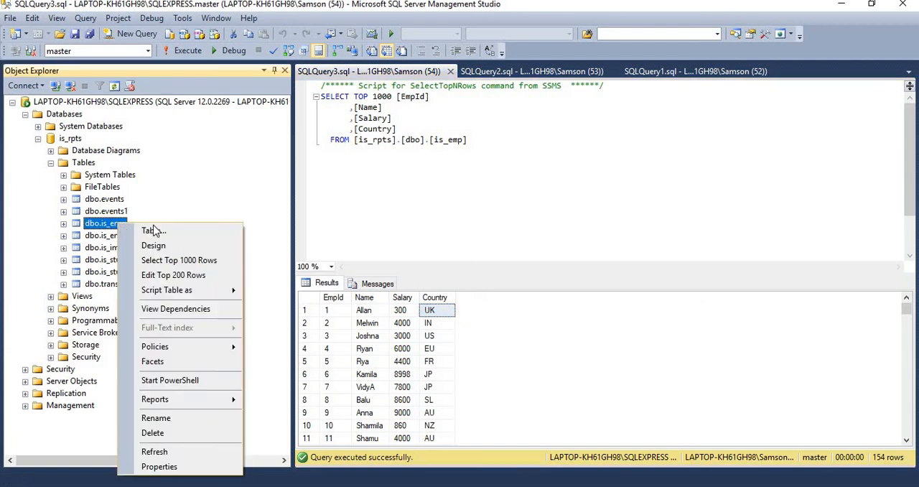
click(178, 275)
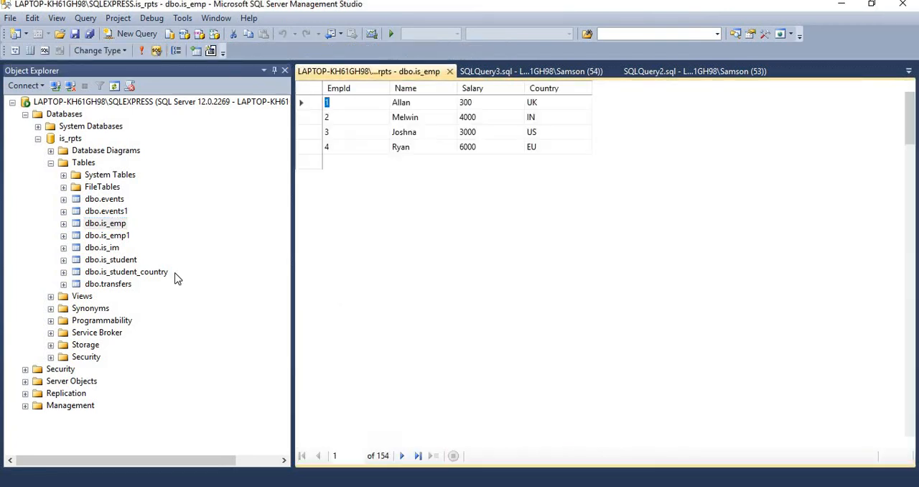
click(540, 104)
click(540, 104)
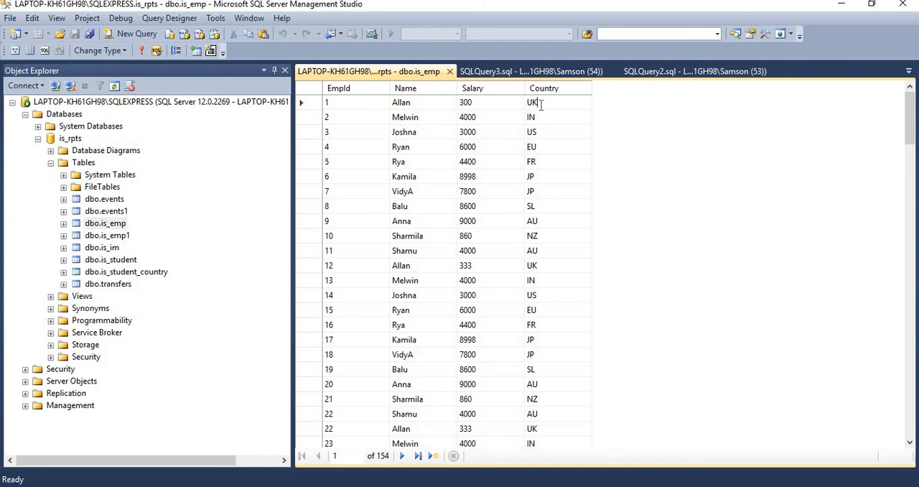
double_click(532, 106)
text(A)
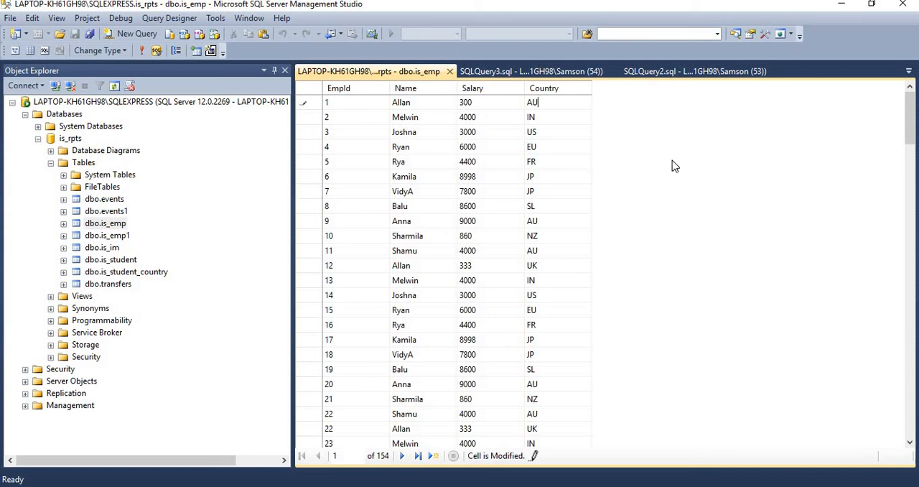
key(Down)
key(Down)
key(Down)
key(Down)
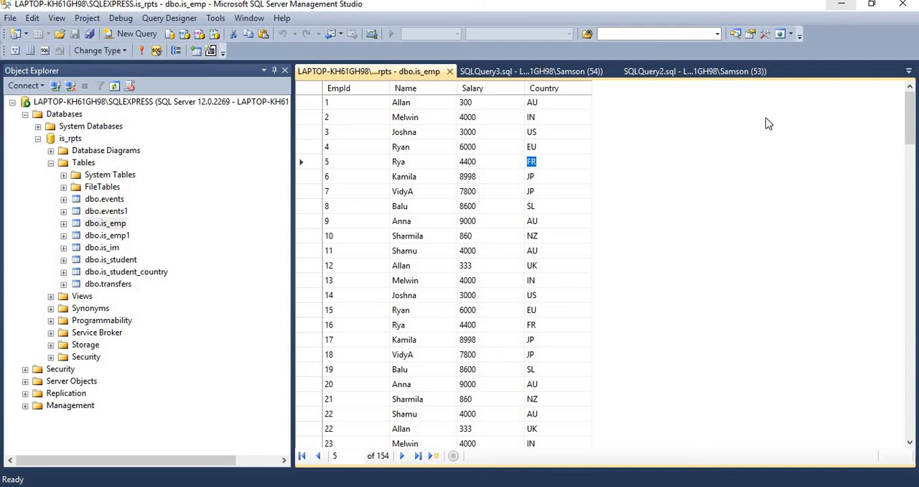
Switch back to Excel, refresh the PivotTable from the database and check the AU count
key(alt+Tab)
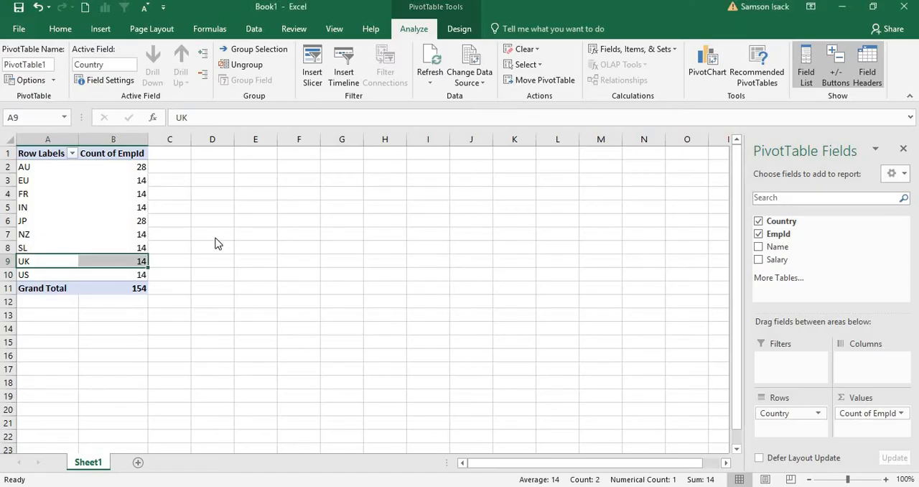
click(543, 274)
click(105, 249)
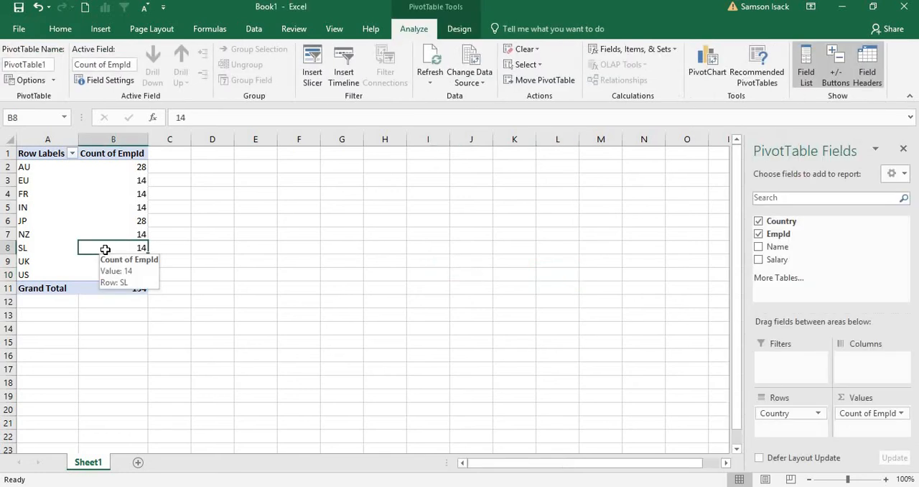
right_click(106, 252)
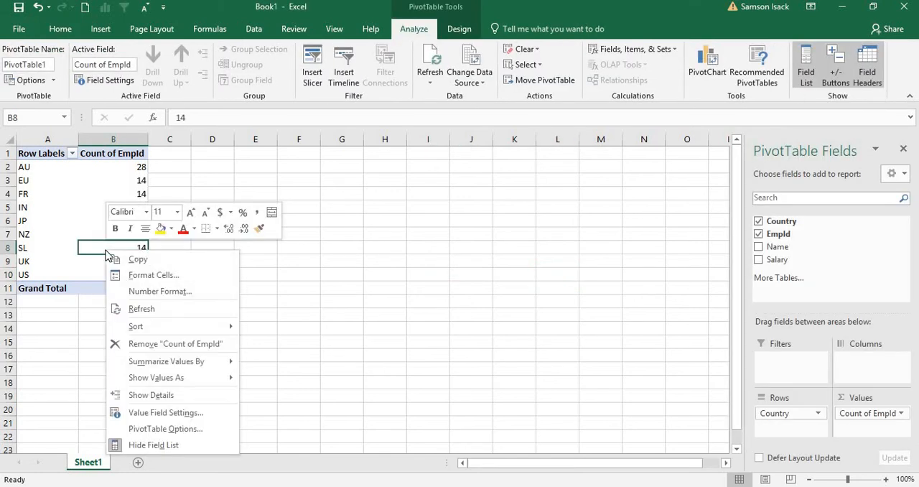
click(142, 309)
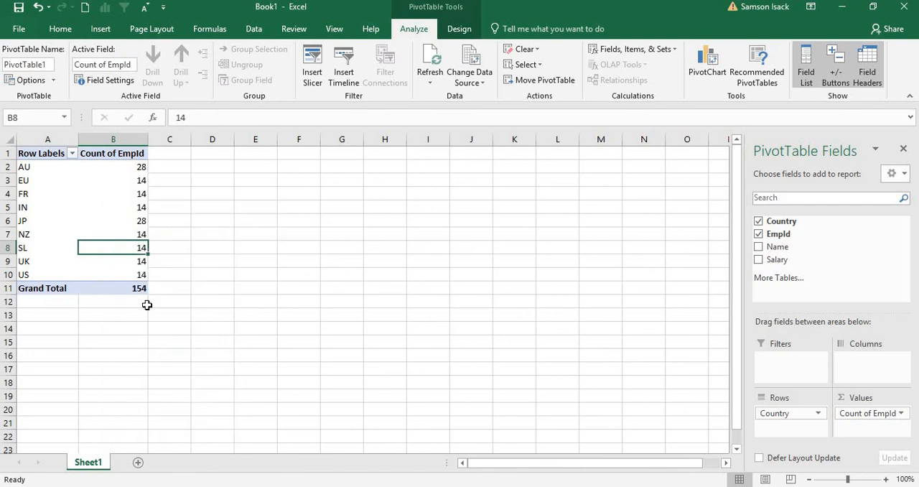
click(126, 166)
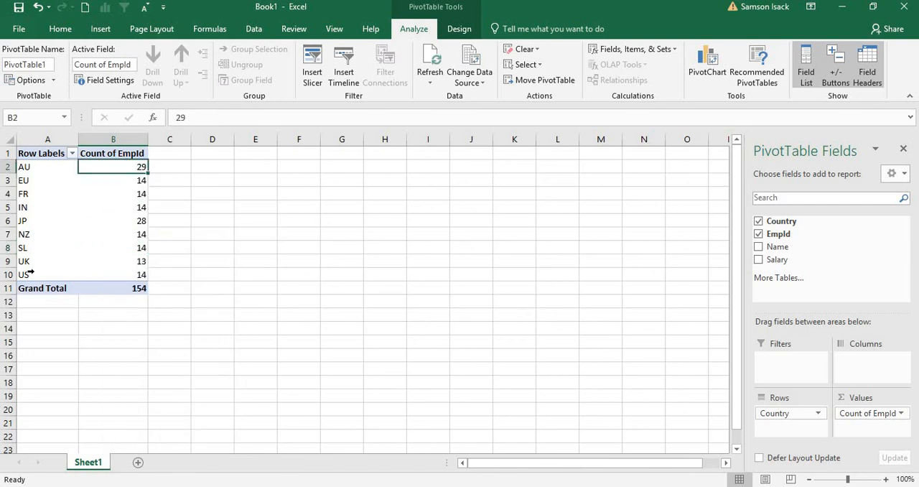
Select the PivotTable's UK row and inspect its EmpId count with the worksheet enlarged to 160%
click(11, 262)
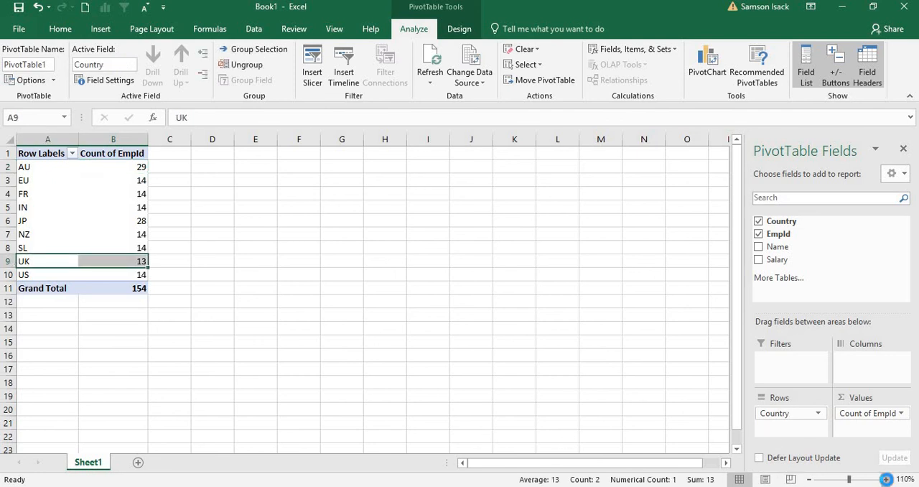
click(887, 478)
click(887, 479)
click(886, 479)
click(887, 478)
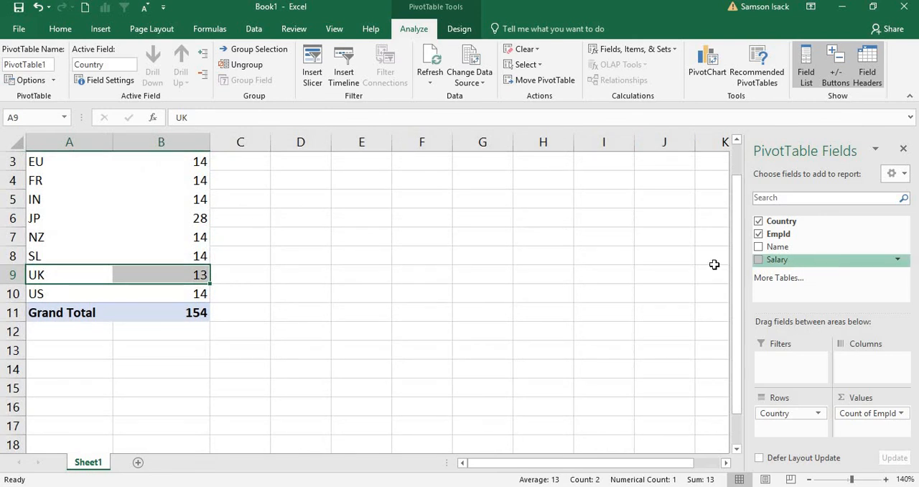
drag(739, 273, 742, 198)
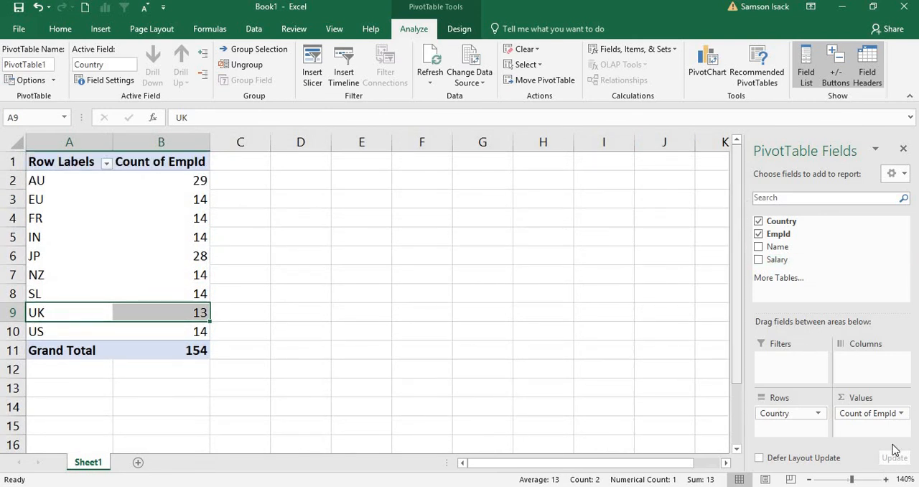
click(887, 479)
click(888, 479)
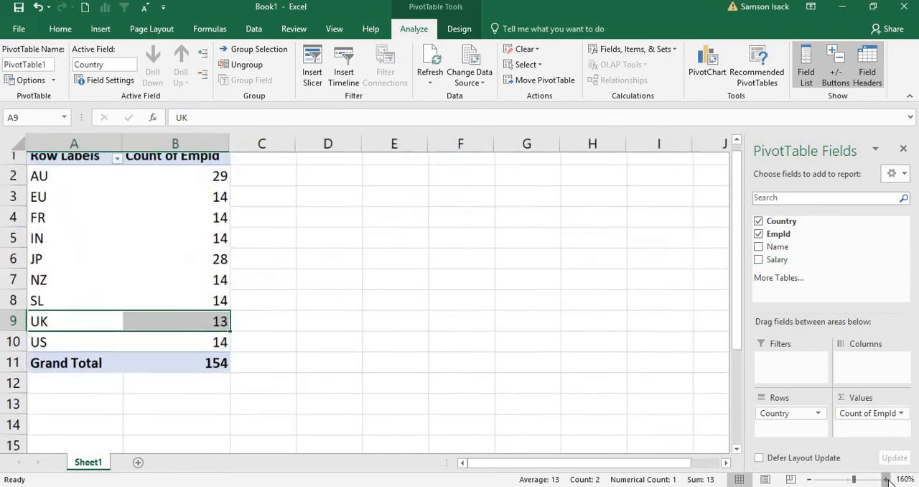
drag(782, 221, 742, 210)
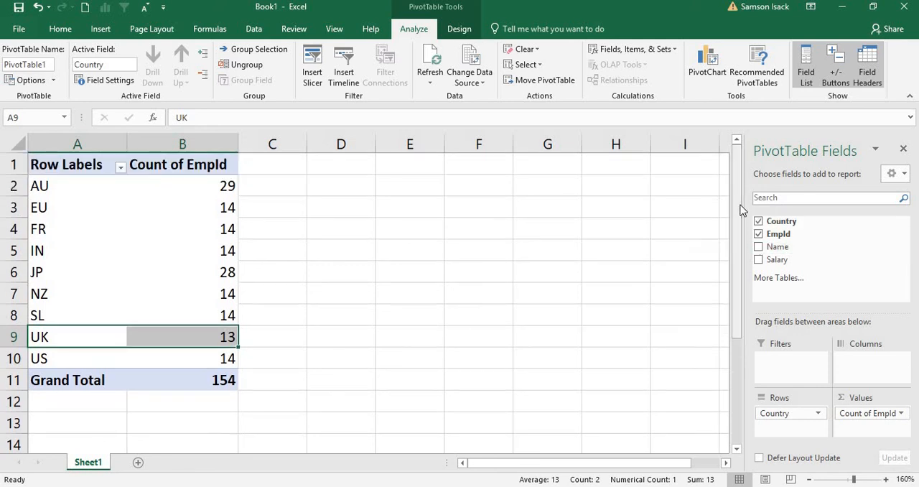
Compare the EmpId counts of the AU and UK rows in the refreshed PivotTable
click(221, 264)
click(211, 189)
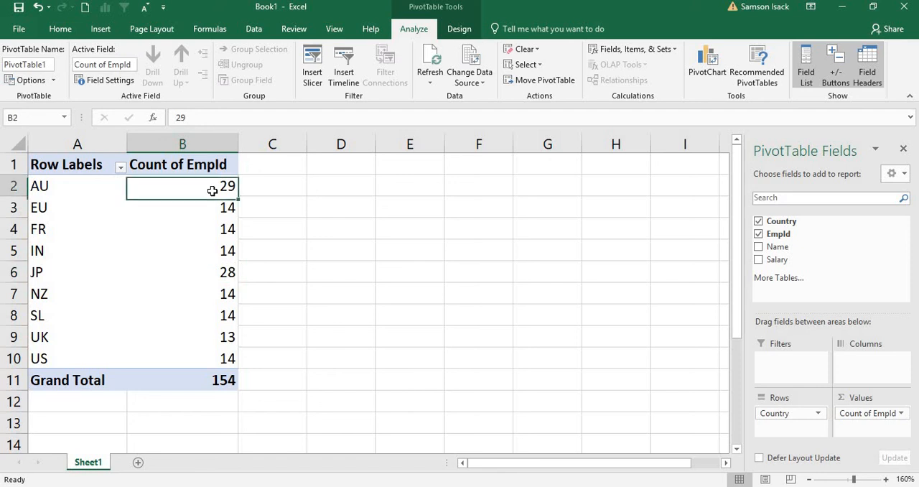
click(269, 266)
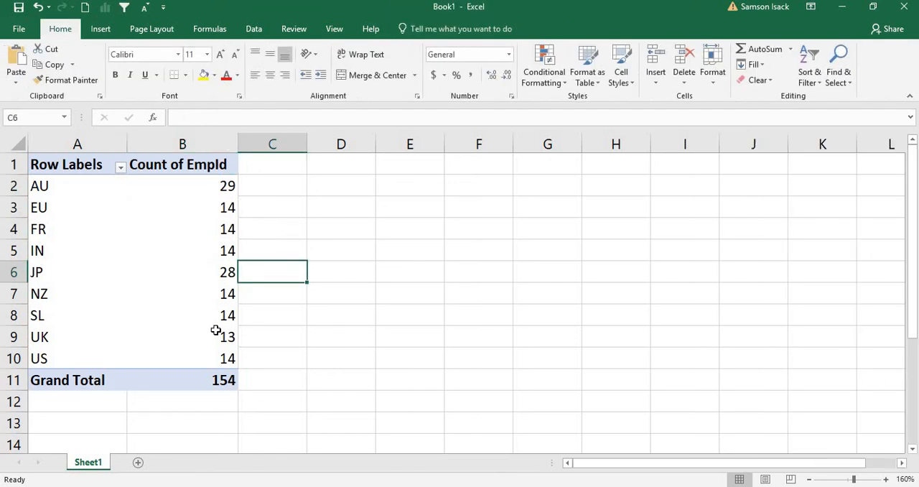
click(215, 334)
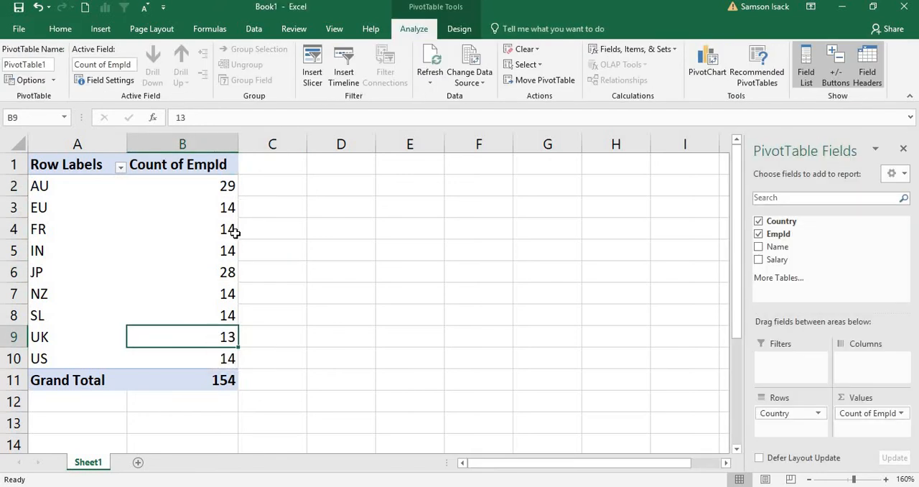
mouse_move(235, 232)
click(107, 254)
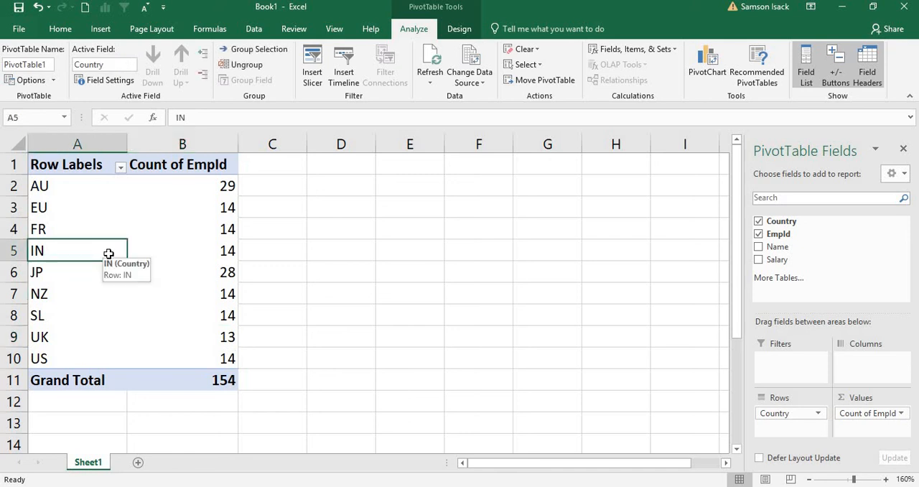